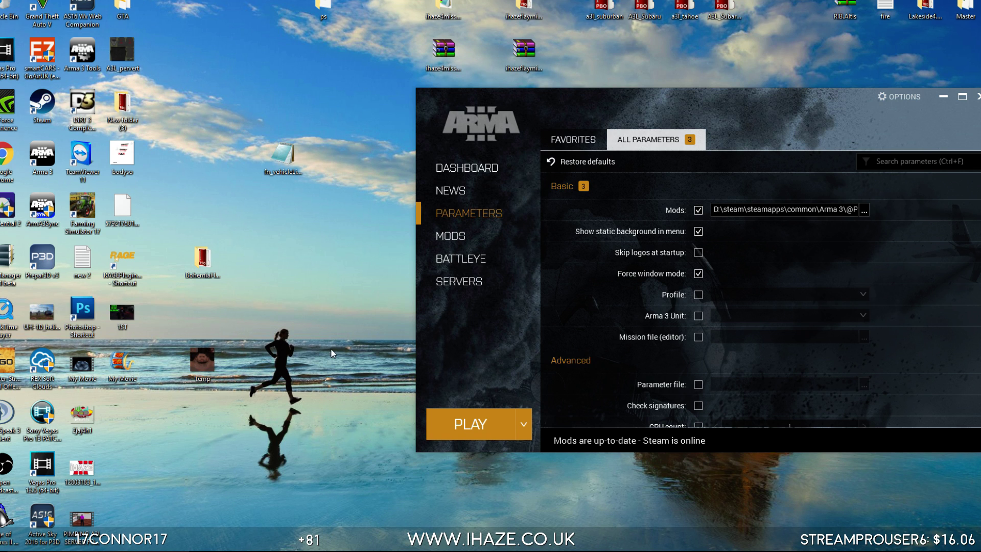
Move the temp picture to a free spot on the desktop, preview it and close the preview
drag(195, 378, 276, 252)
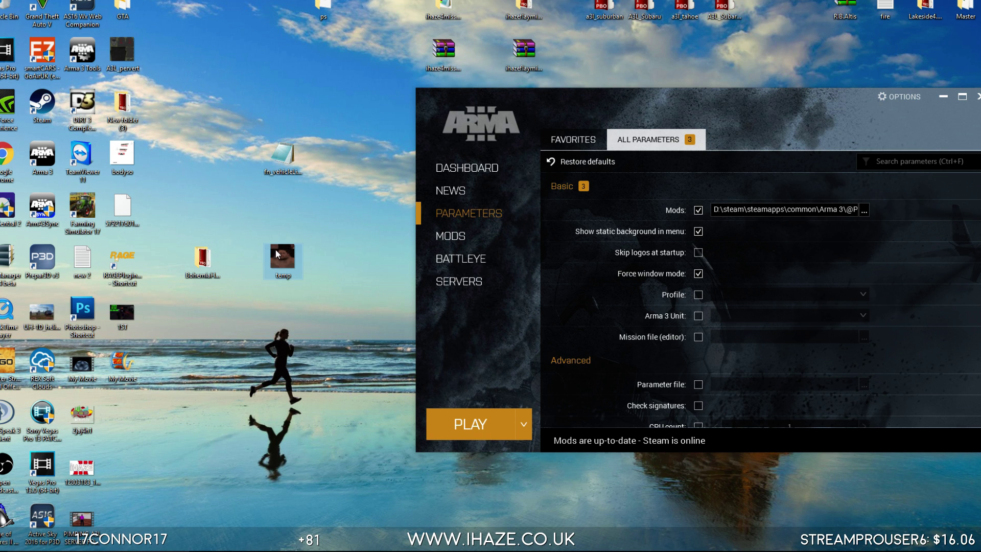
double_click(283, 263)
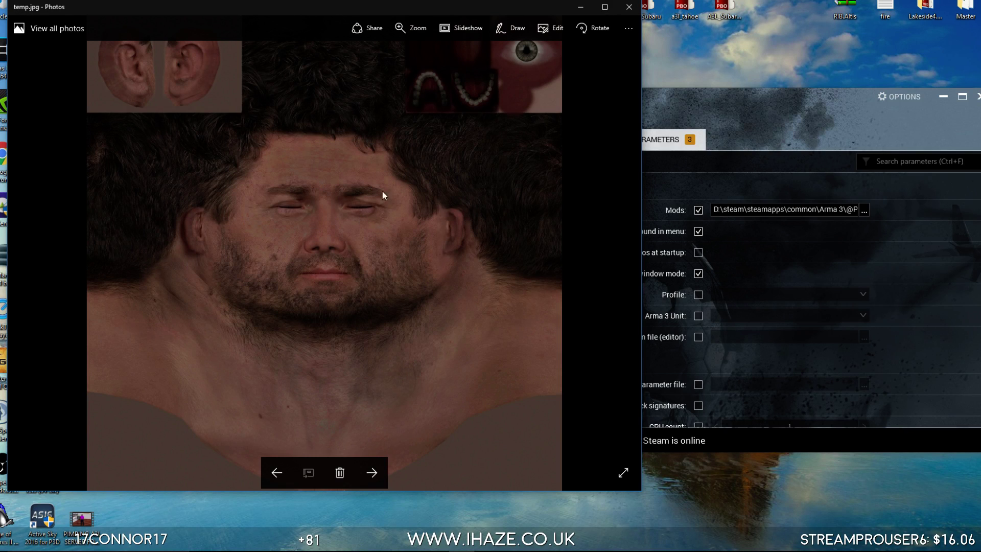
click(628, 7)
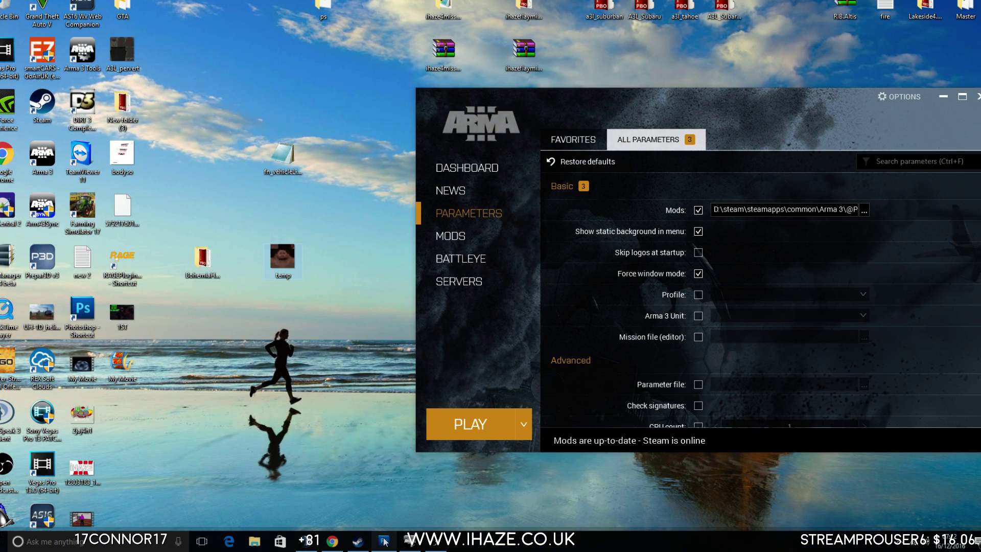
Switch to Photoshop and open the temp image from the Desktop folder
click(384, 541)
click(11, 1)
click(29, 11)
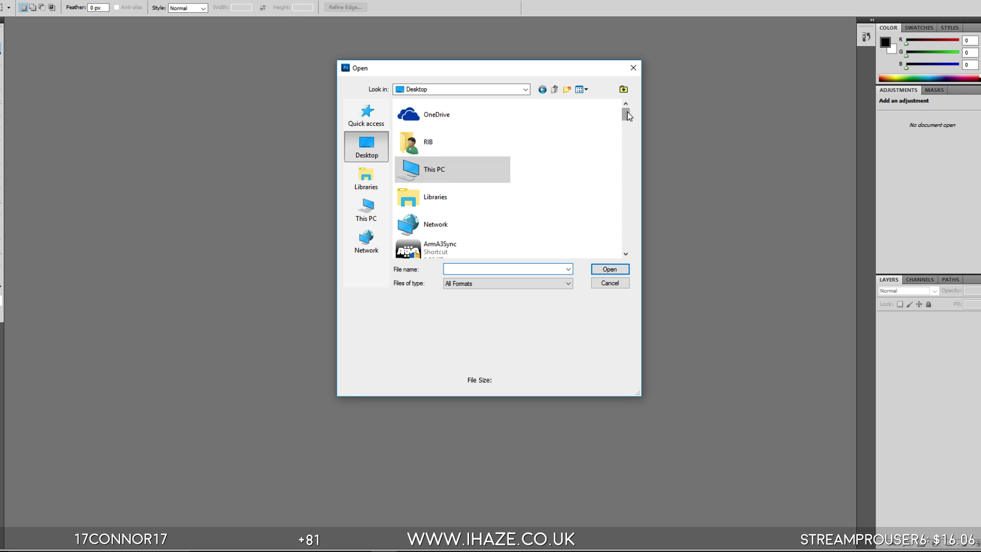
drag(628, 117, 621, 241)
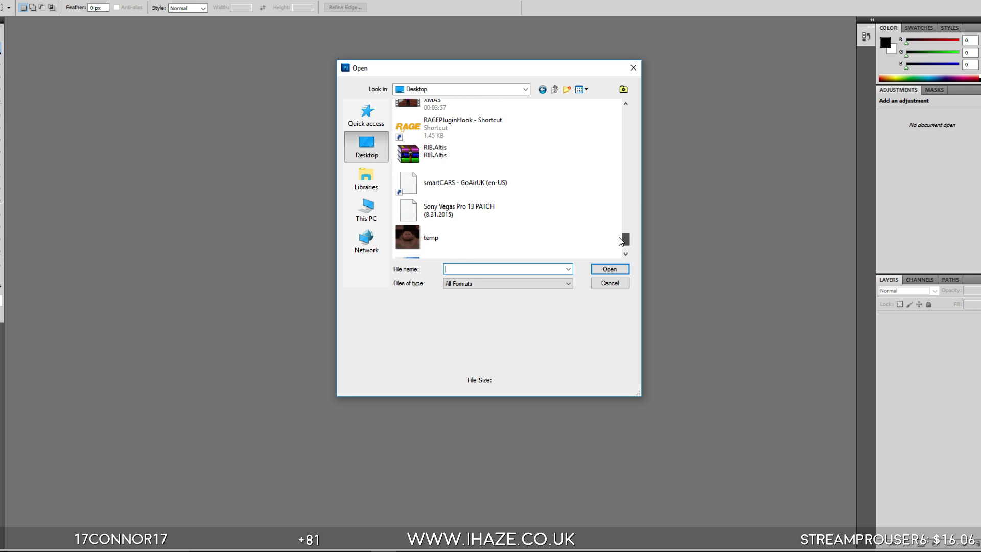
click(459, 239)
click(594, 272)
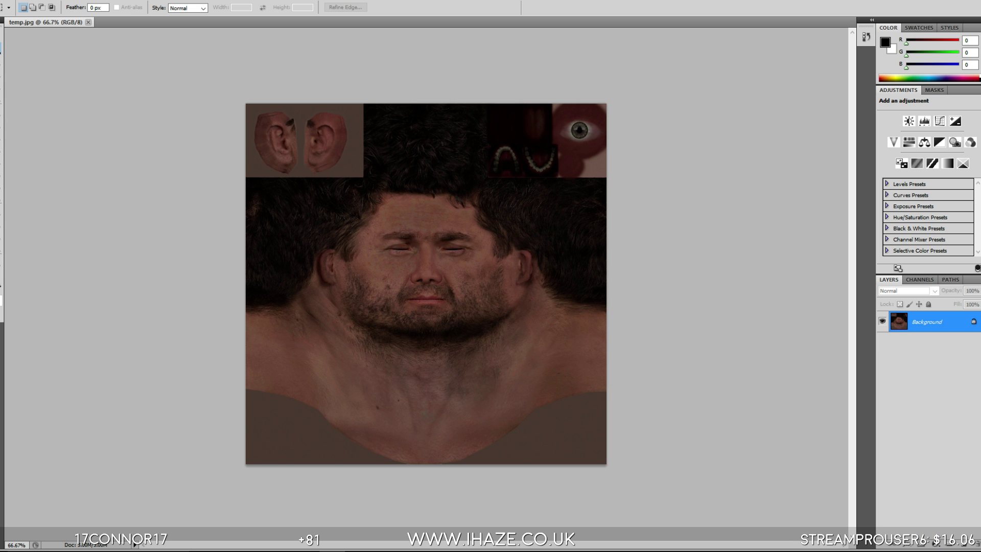
Switch to the Chrome window with the joker image results, maximize it and search Google Images for "joker face"
drag(980, 68, 313, 63)
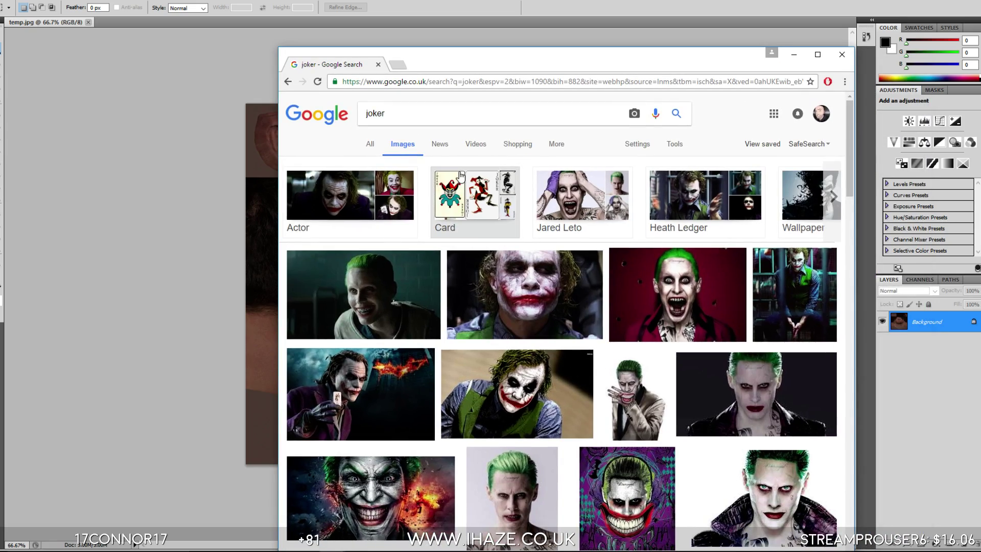
scroll(459, 204, down, 15)
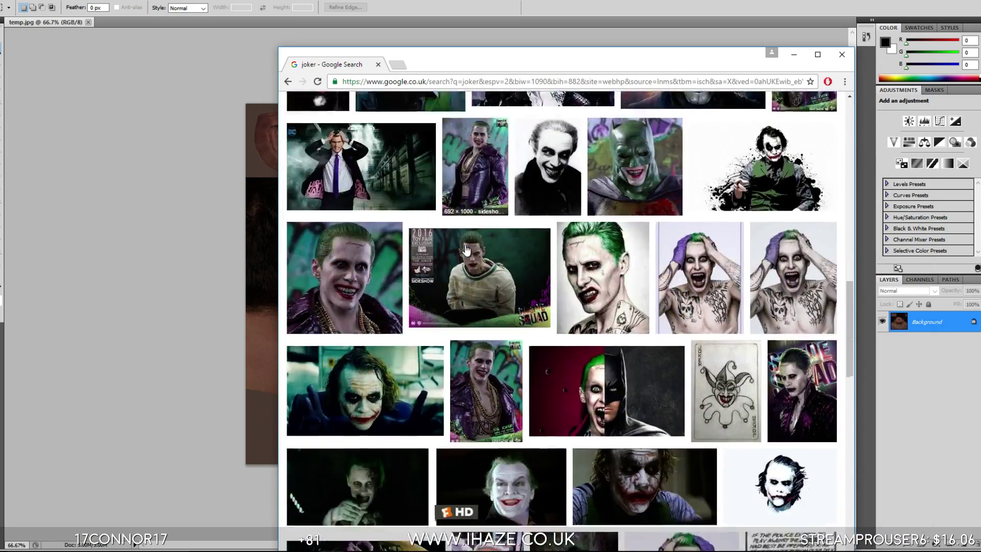
scroll(466, 250, down, 15)
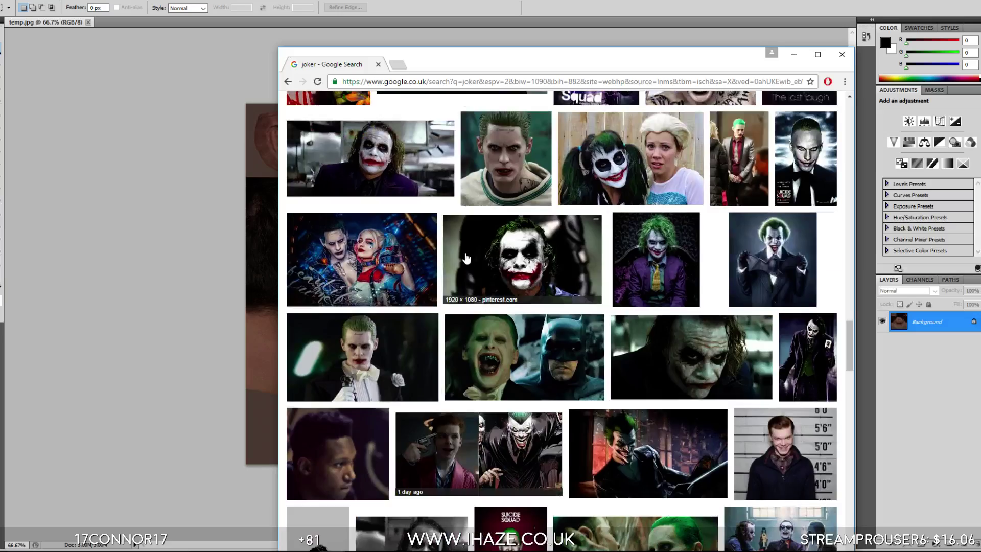
scroll(466, 258, up, 10)
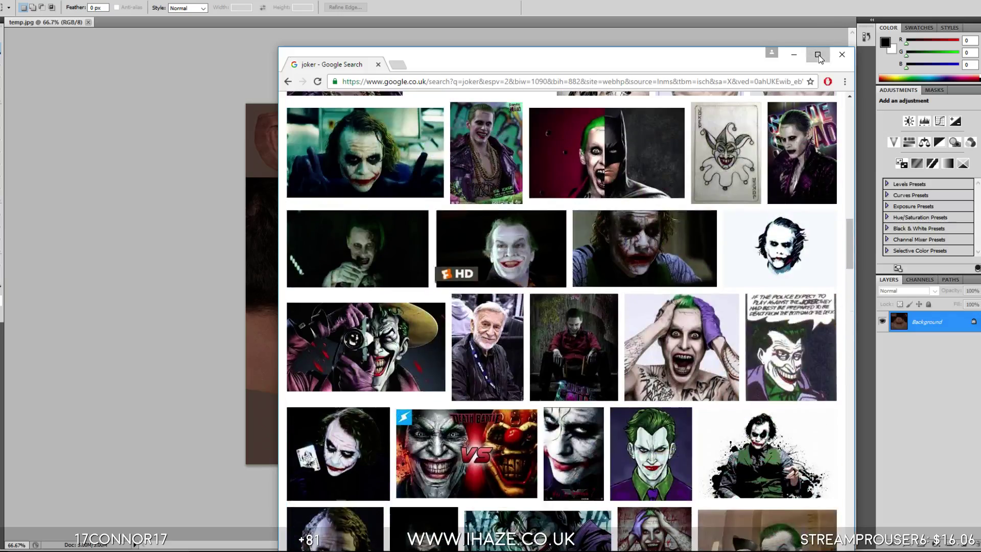
click(818, 55)
scroll(204, 205, up, 15)
click(131, 47)
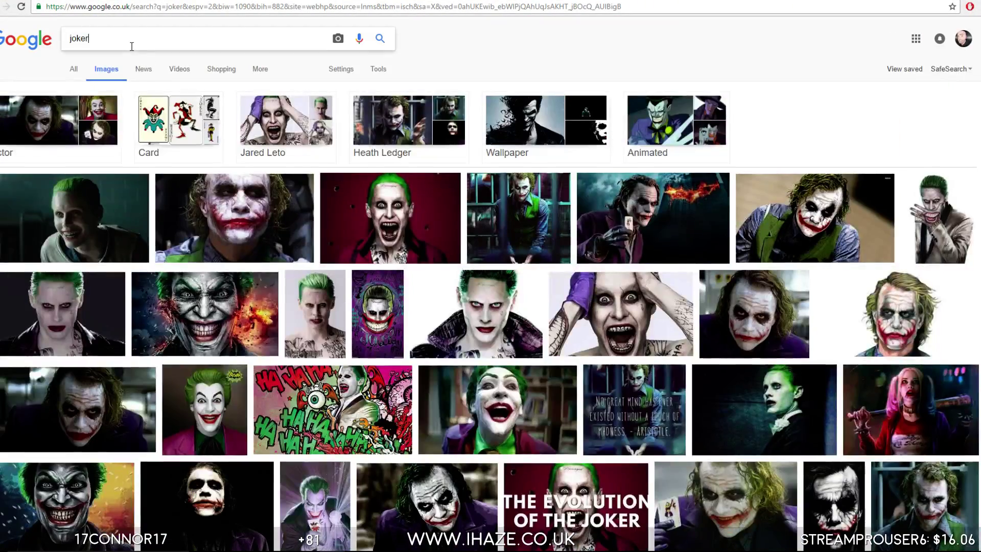
text(face)
key(Return)
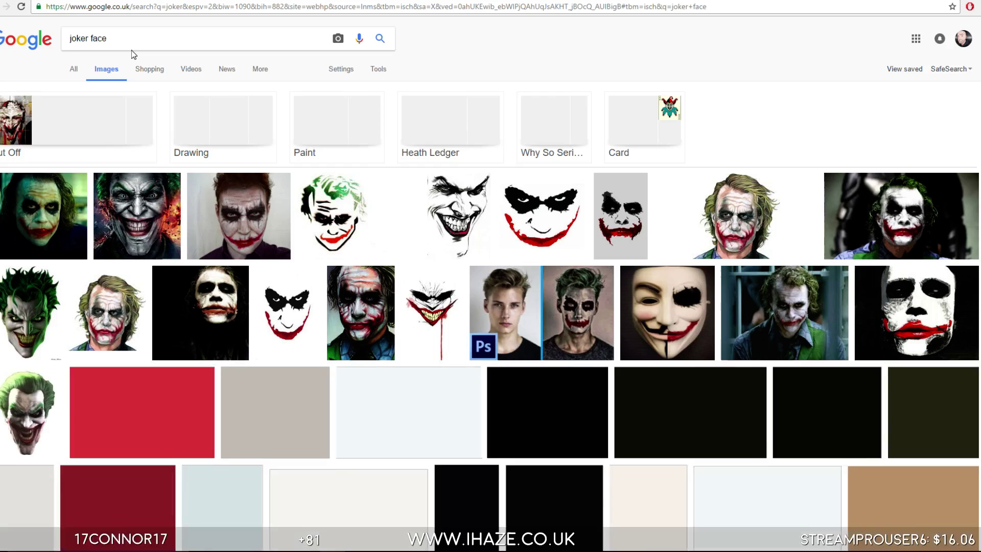
Copy the joker face picture with black eye patches and a red smile on a white background
click(541, 214)
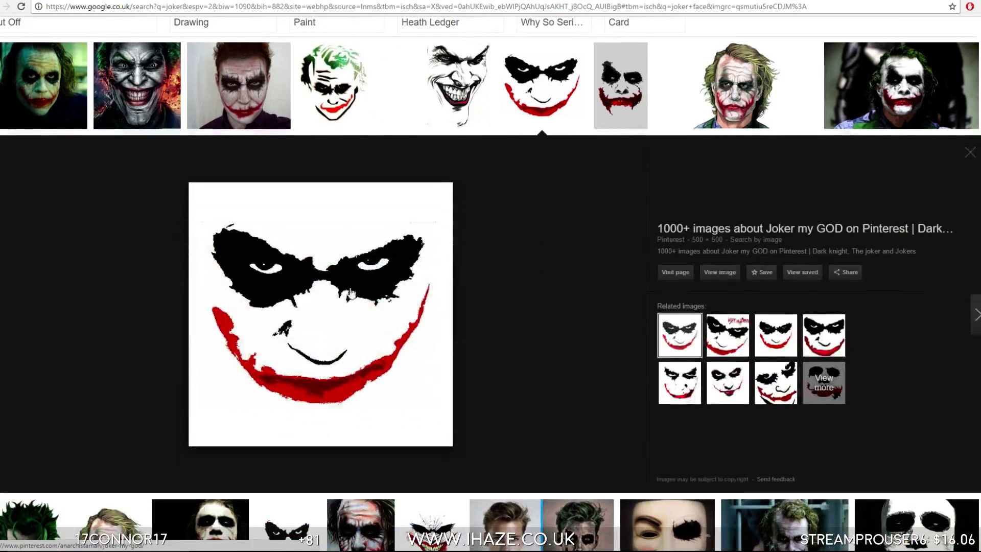
right_click(351, 292)
click(376, 388)
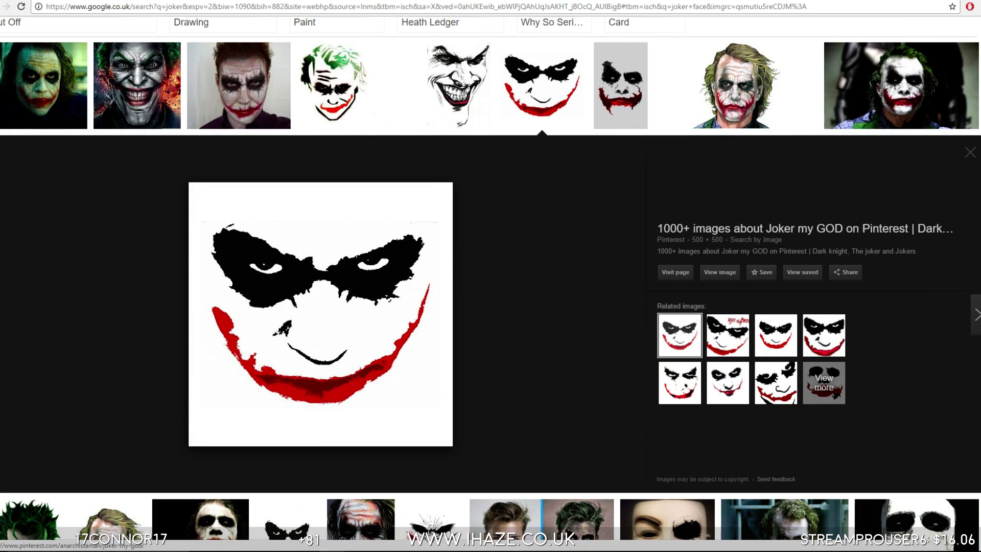
Return to Photoshop and paste the copied joker face into temp.jpg as a new layer
click(384, 546)
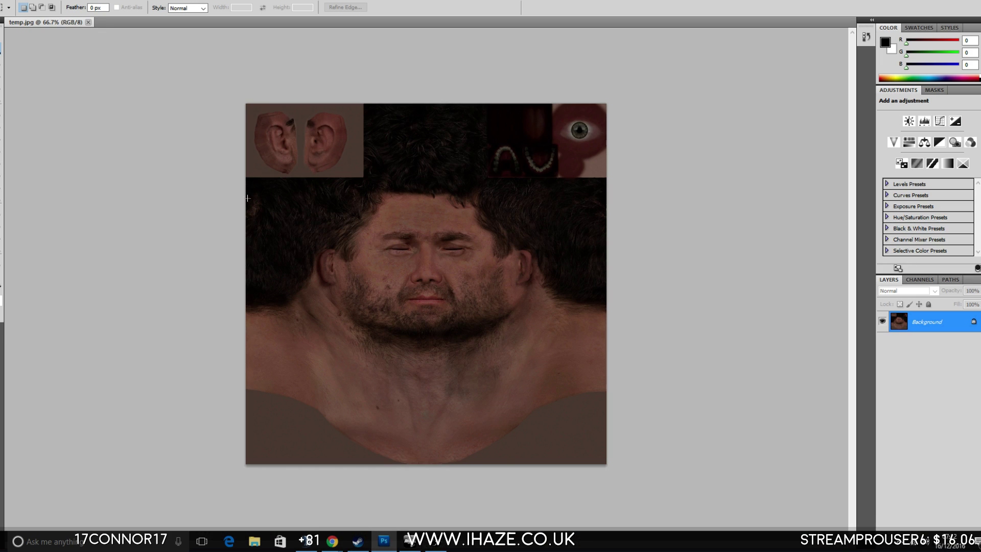
click(51, 3)
click(62, 77)
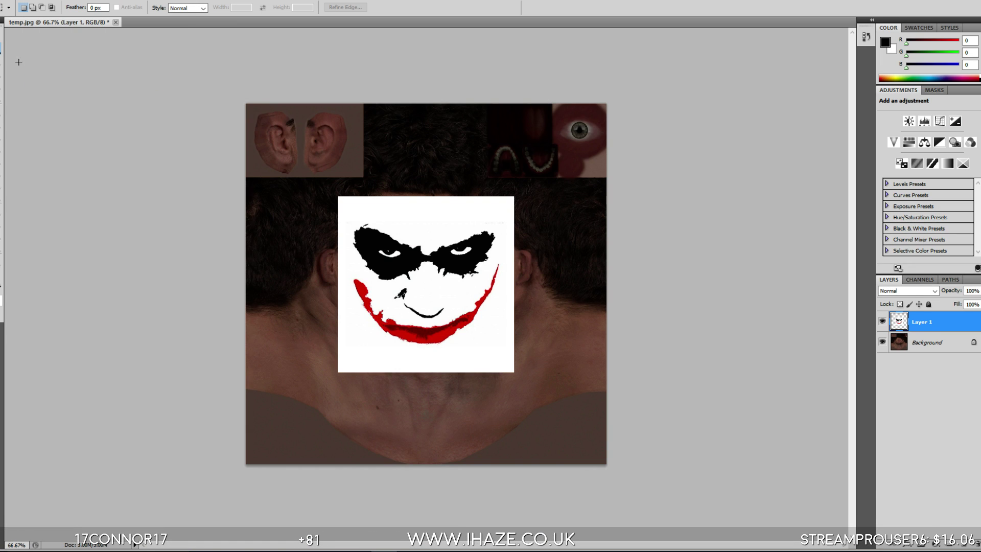
Show transform controls for the Move tool and shift the pasted joker face slightly upward over the head
key(v)
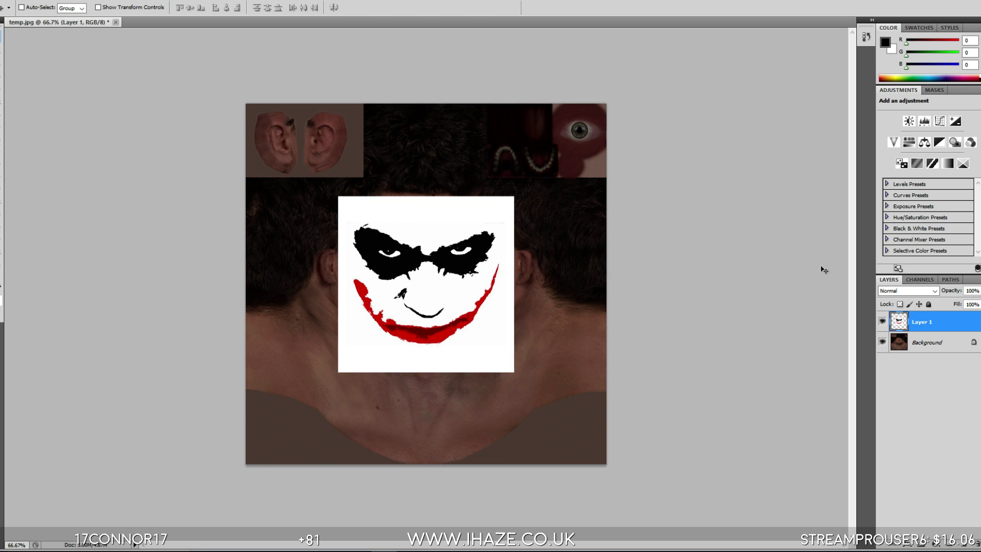
click(98, 7)
drag(397, 212, 398, 197)
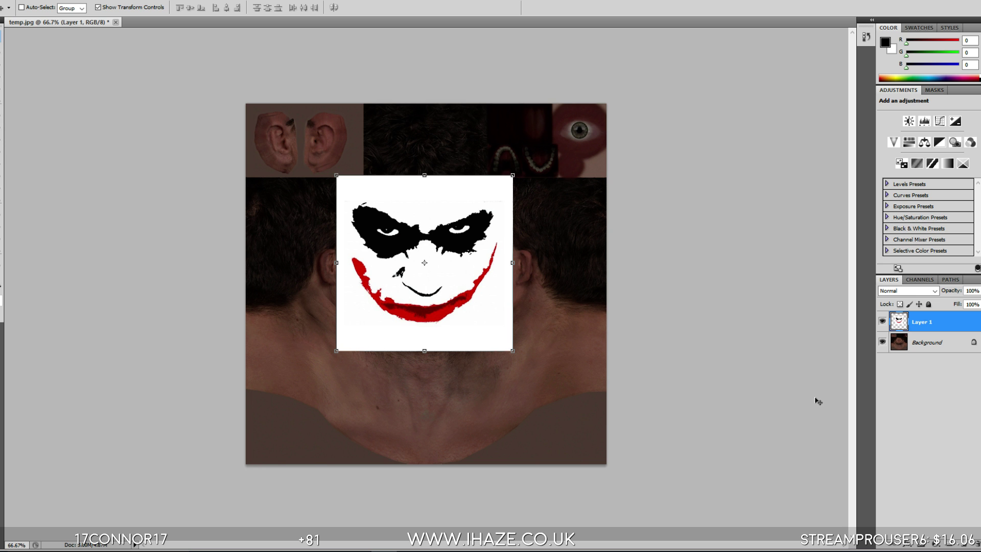
Lower the joker layer's opacity to 46% in its blending options so the face texture shows through
click(913, 545)
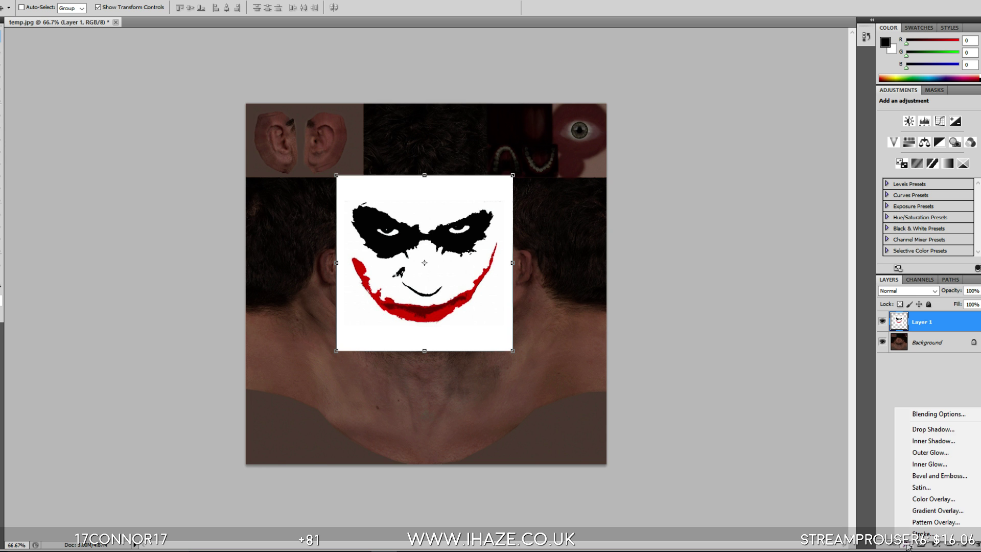
click(938, 417)
drag(519, 97, 696, 122)
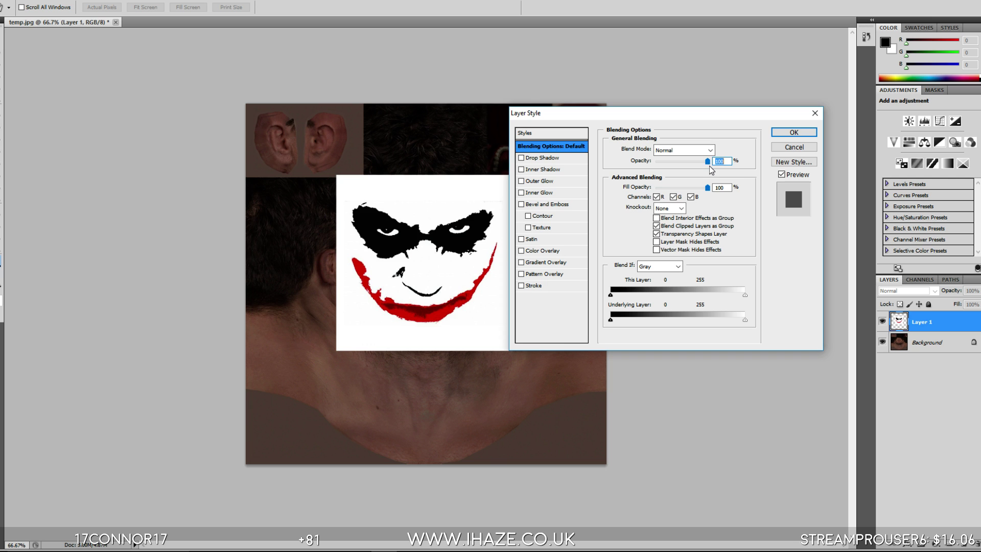
drag(707, 161, 679, 159)
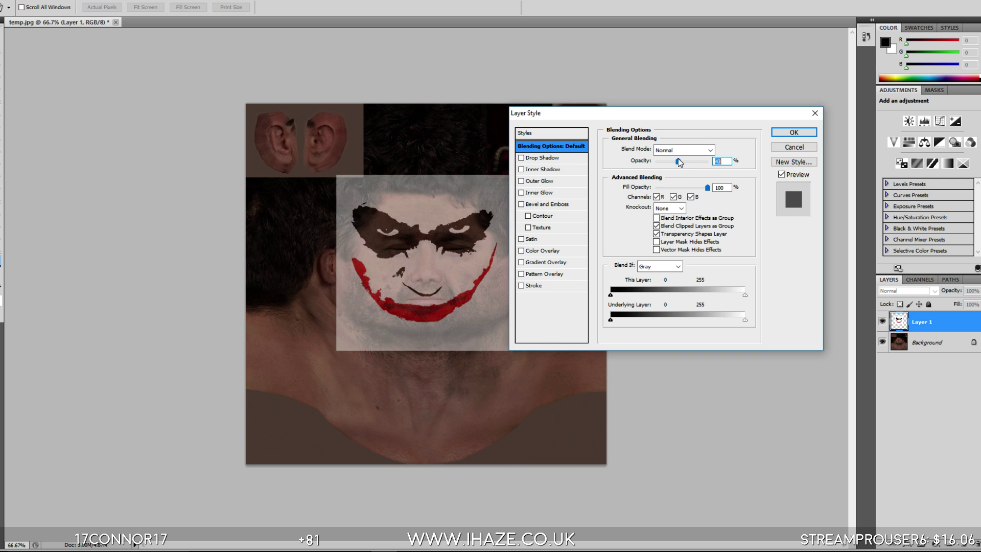
click(775, 135)
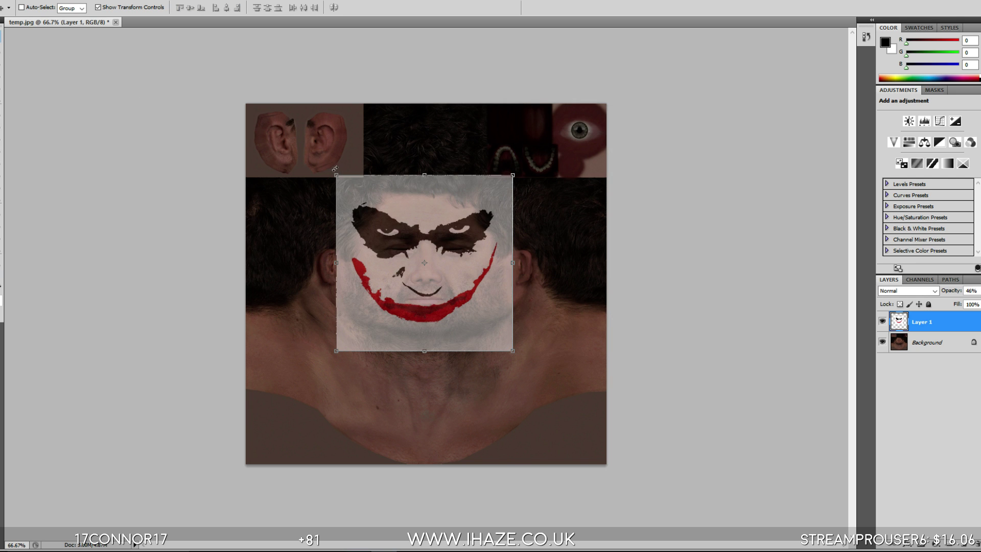
Scale the joker layer to about 74% width and 68% height, align it over the underlying face and apply the transformation
drag(331, 170, 364, 208)
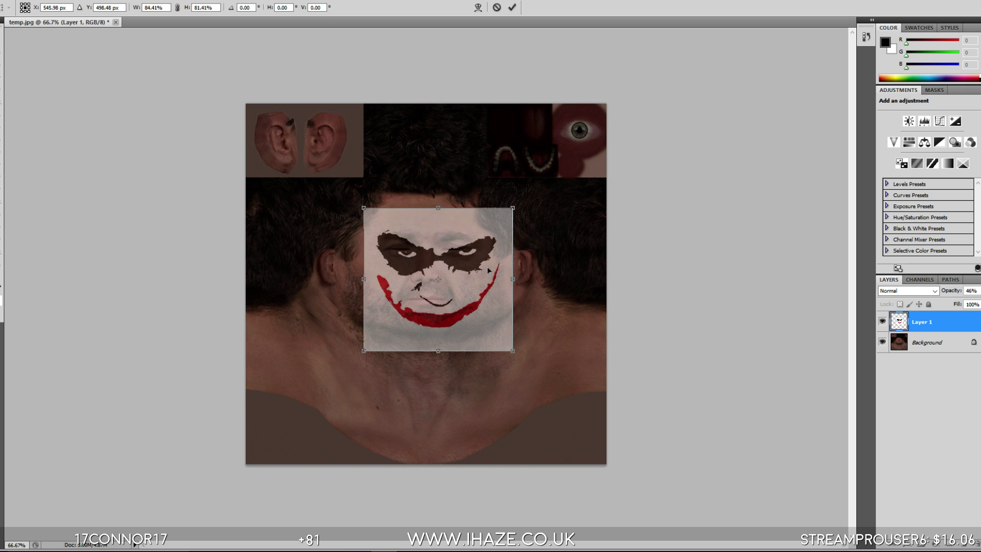
drag(488, 270, 473, 259)
drag(496, 195, 481, 217)
drag(430, 275, 440, 265)
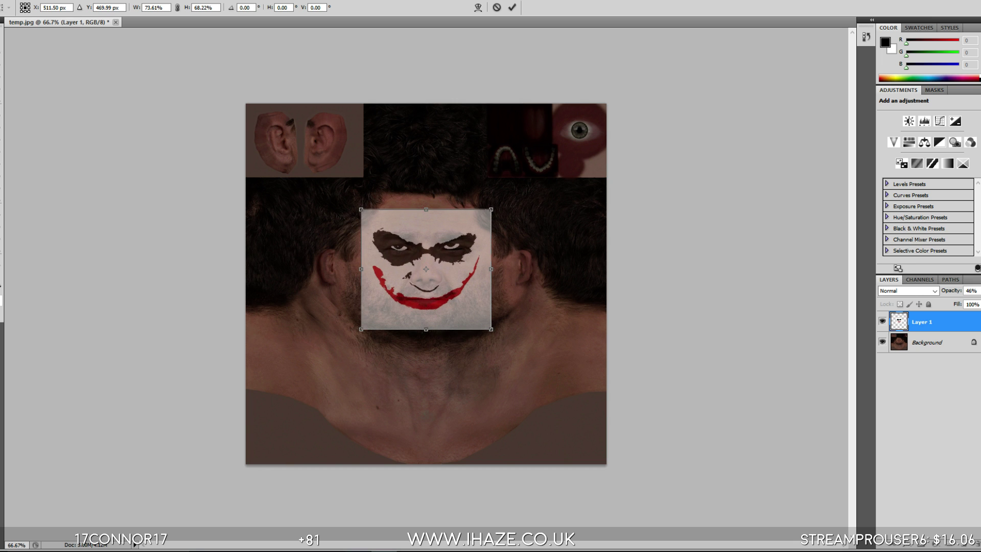
click(1, 38)
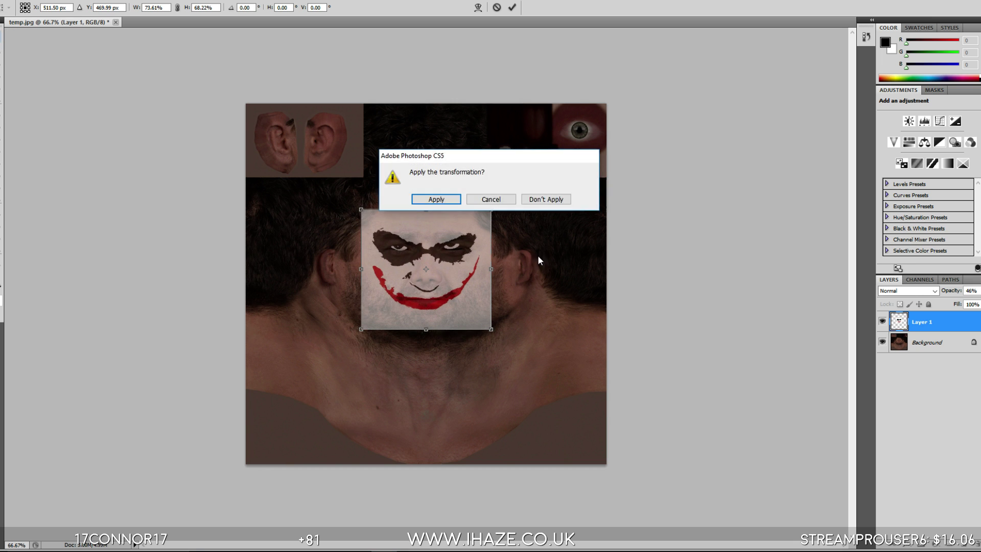
click(441, 196)
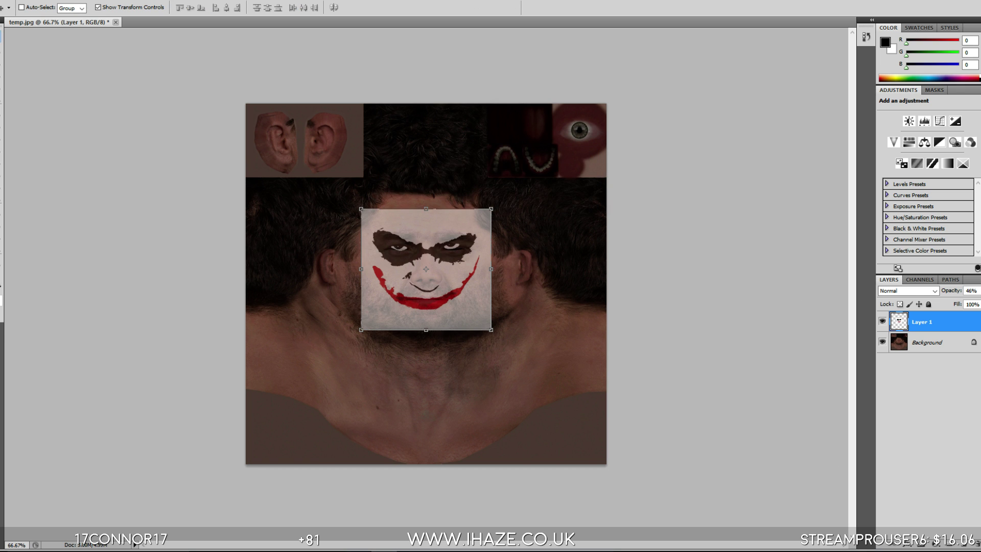
Raise the joker layer's opacity to 87% in its blending options
click(907, 544)
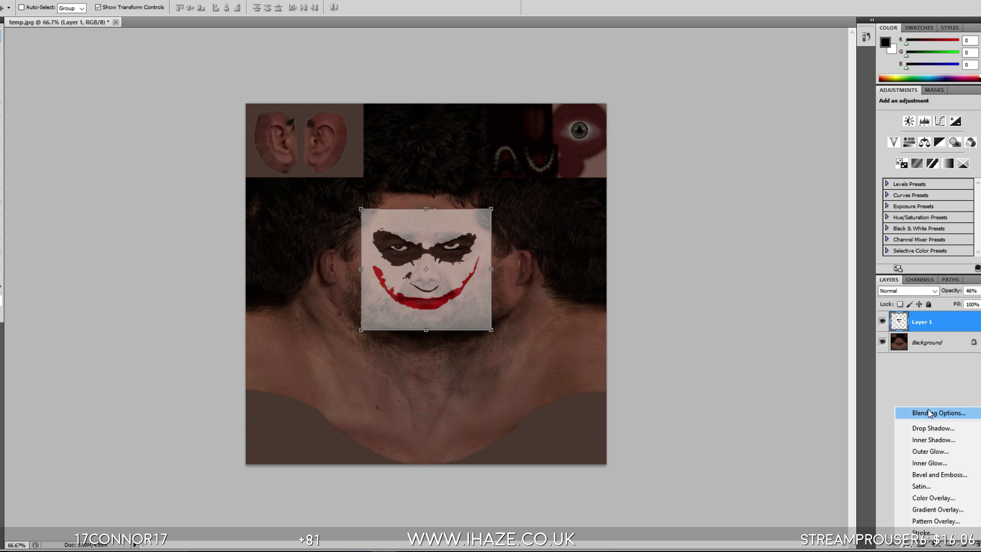
click(927, 413)
drag(680, 161, 704, 166)
click(777, 134)
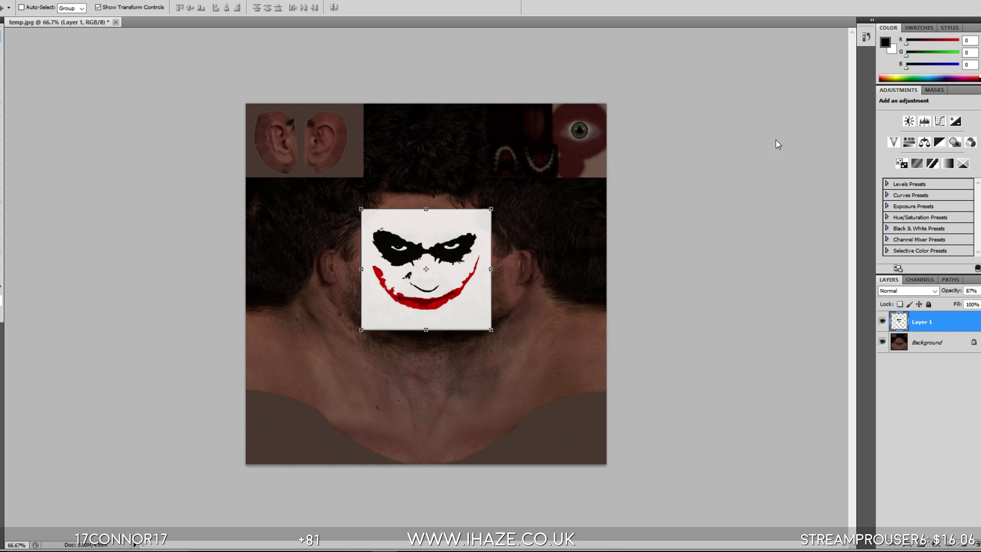
Erase the square corners of the joker layer with a hard round 49 px eraser to give it a rounded outline
key(i)
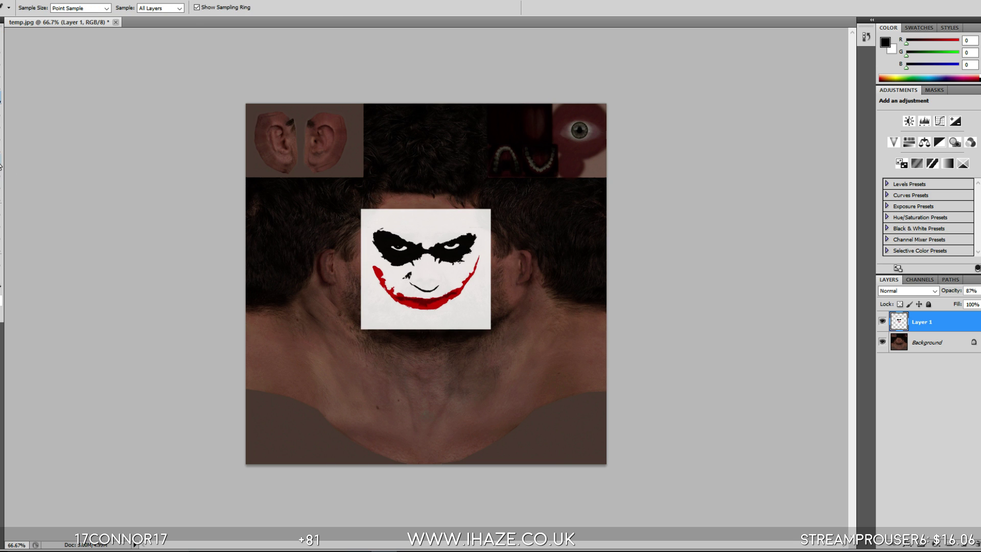
key(e)
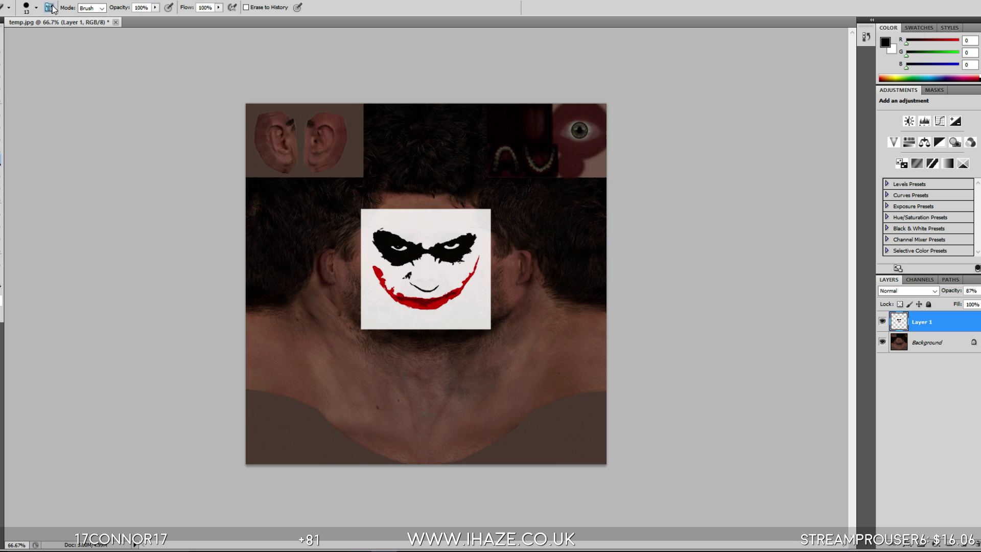
click(26, 8)
click(22, 79)
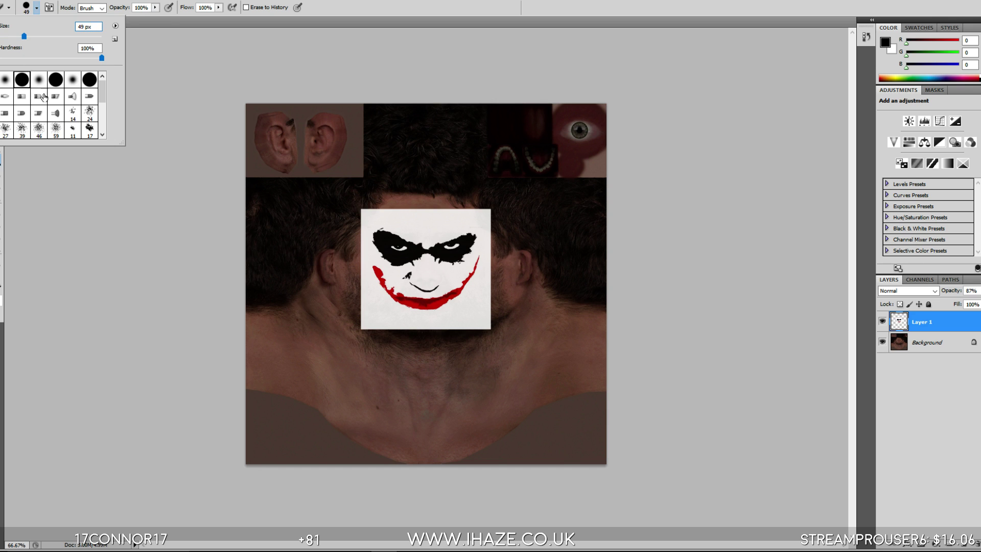
mouse_move(377, 207)
mouse_down()
mouse_move(365, 205)
mouse_move(354, 228)
mouse_move(412, 200)
mouse_up()
mouse_move(481, 201)
mouse_down()
mouse_move(510, 218)
mouse_move(491, 204)
mouse_move(415, 193)
mouse_move(330, 223)
mouse_move(333, 275)
mouse_move(354, 310)
mouse_move(437, 343)
mouse_up()
mouse_move(501, 299)
mouse_down()
mouse_move(458, 341)
mouse_move(496, 307)
mouse_up()
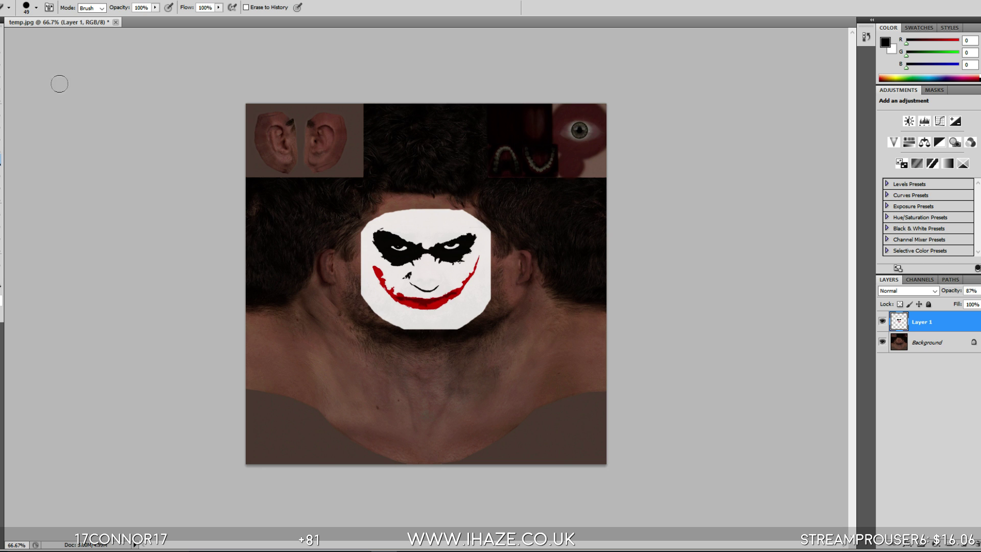
Sample the joker's off-white and paint it on the Background layer above the joker's forehead with soft, then hard round 13 px brushes
key(i)
click(412, 225)
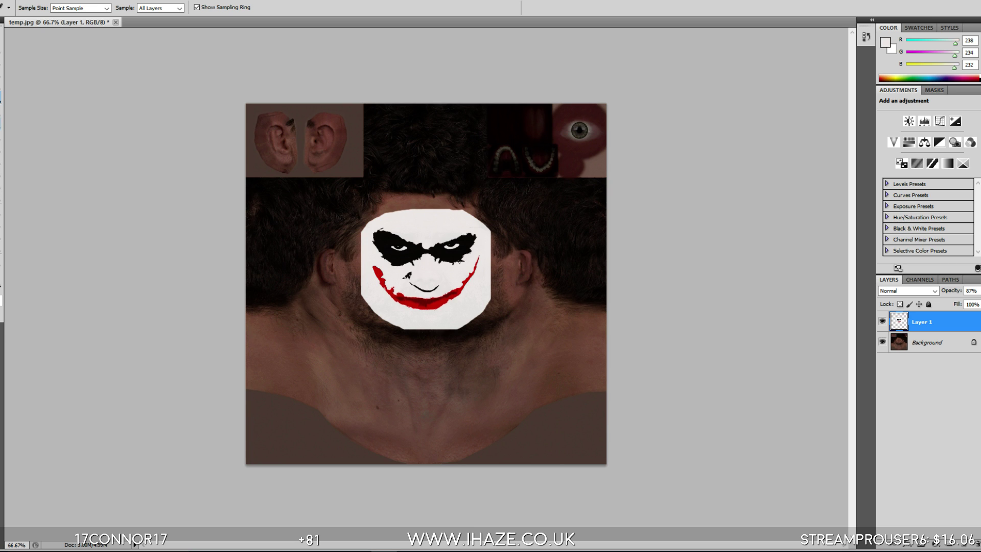
key(b)
click(919, 341)
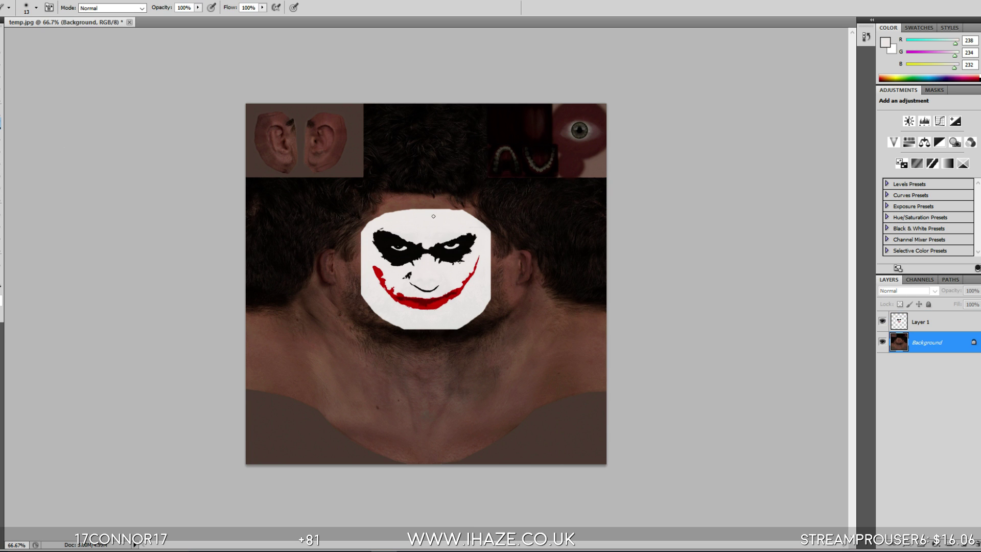
drag(406, 204, 427, 202)
click(36, 8)
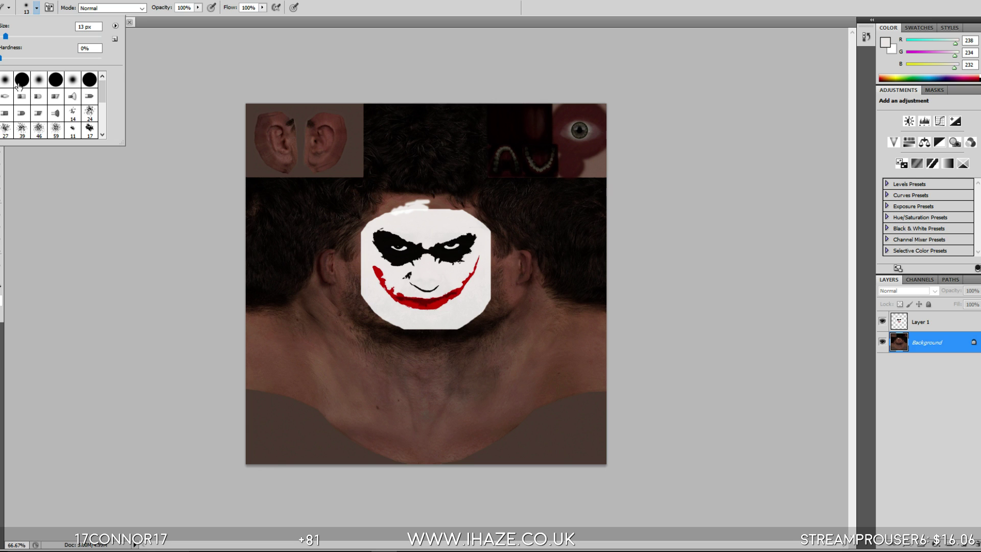
drag(411, 209, 445, 210)
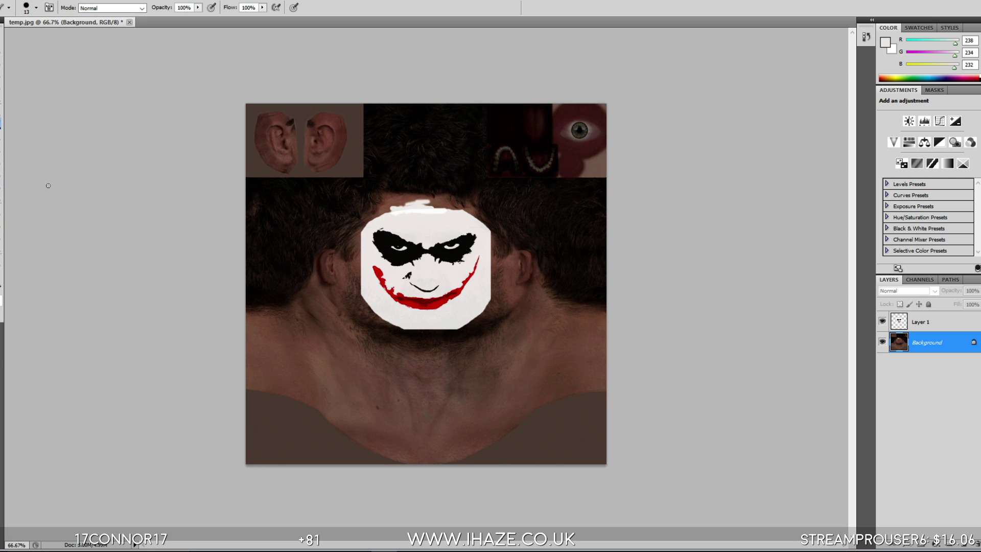
Fill out a rounded forehead and upper sides on the Background in pure white with a hard 44 px brush, and reselect Layer 1
click(0, 286)
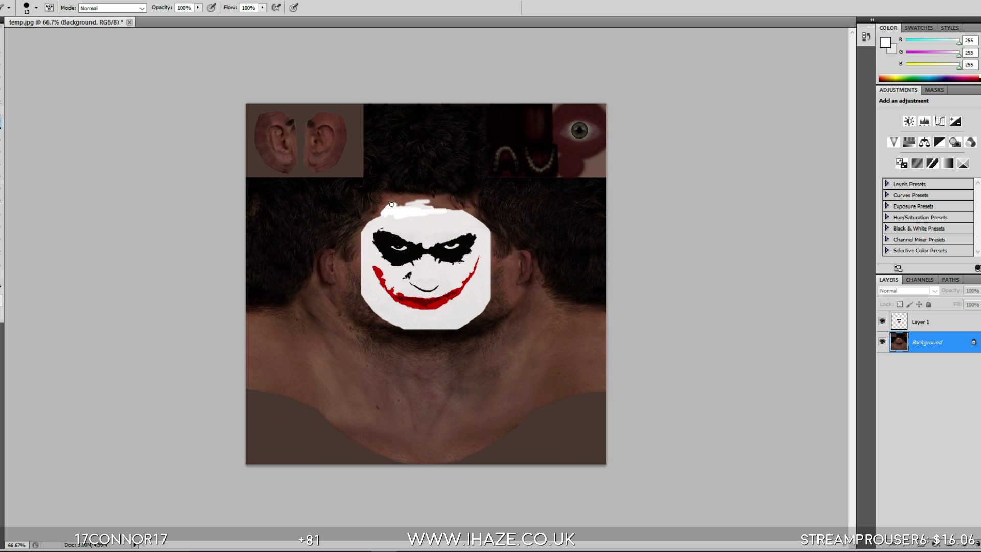
drag(392, 204, 378, 211)
click(36, 7)
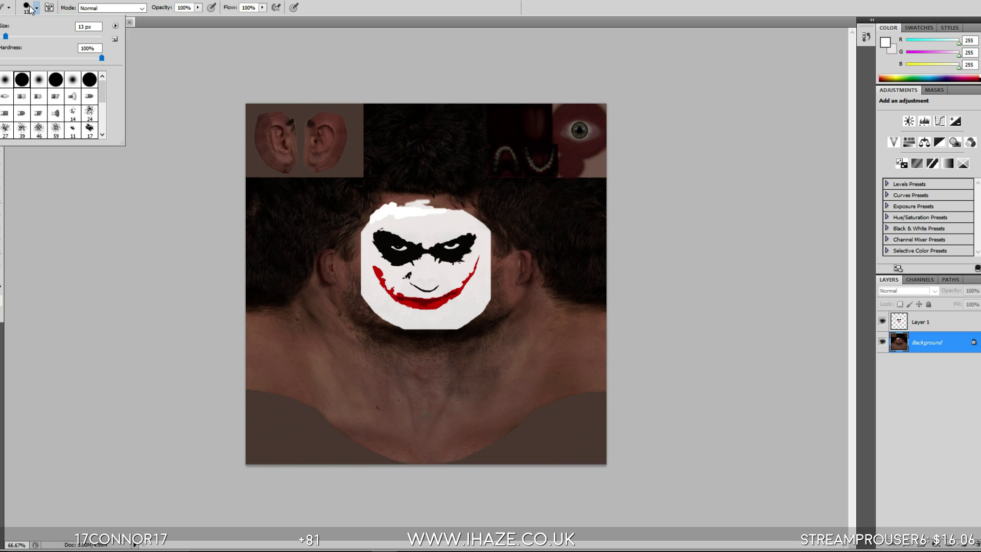
drag(16, 36, 22, 37)
mouse_move(373, 216)
mouse_down()
mouse_move(419, 197)
mouse_move(483, 225)
mouse_move(376, 220)
mouse_move(475, 222)
mouse_move(435, 211)
mouse_move(392, 213)
mouse_move(382, 229)
mouse_move(429, 239)
mouse_move(461, 227)
mouse_move(426, 224)
mouse_move(492, 231)
mouse_move(435, 215)
mouse_move(371, 219)
mouse_move(369, 231)
mouse_move(381, 220)
mouse_move(367, 229)
mouse_move(369, 242)
mouse_move(367, 221)
mouse_move(367, 246)
mouse_up()
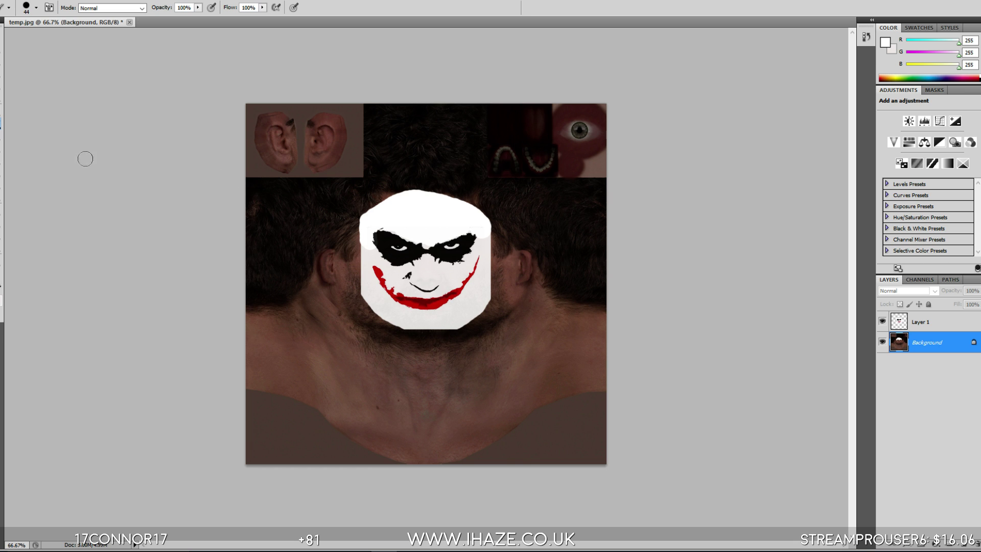
key(v)
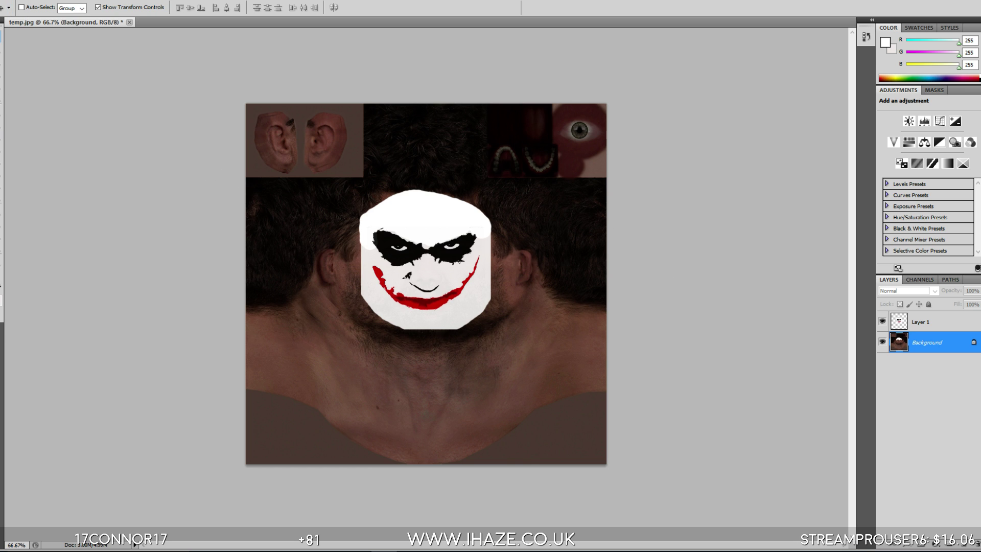
click(907, 317)
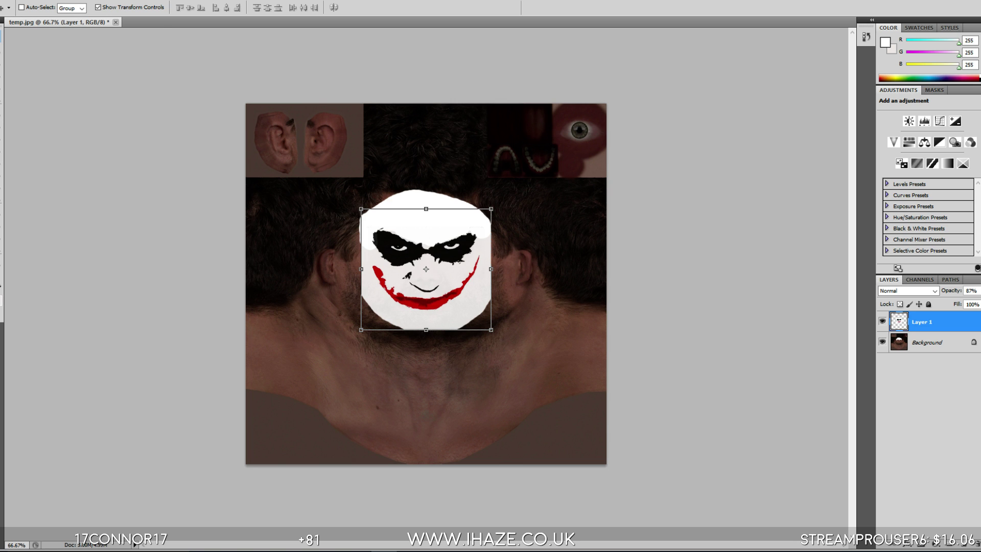
Save a JPEG copy of the texture on the Desktop as face, with a reduced JPEG quality
key(alt+f)
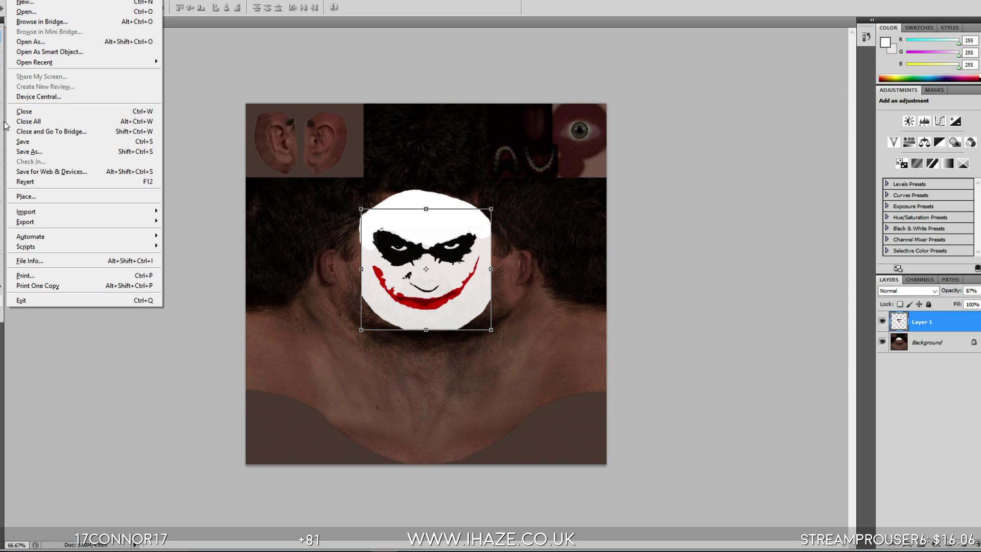
click(53, 151)
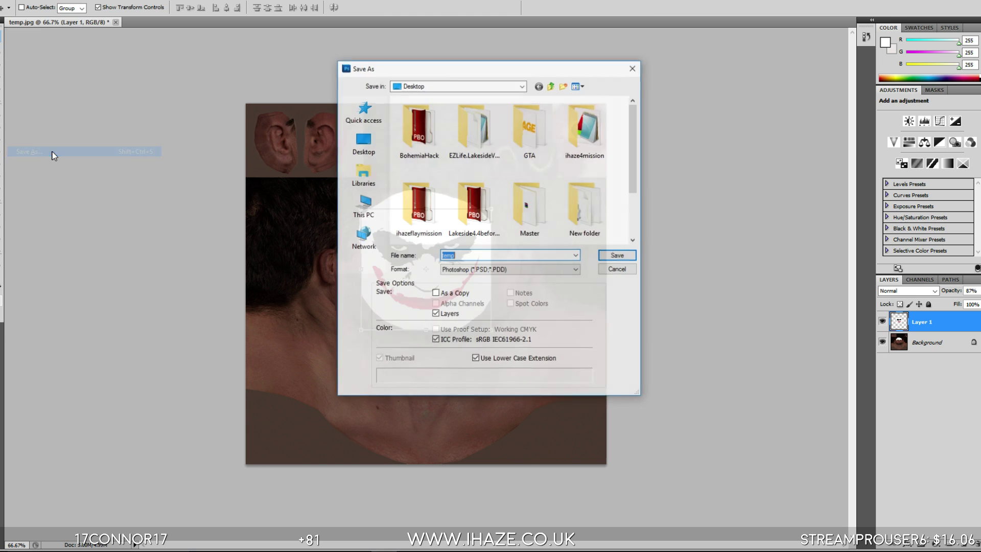
click(468, 270)
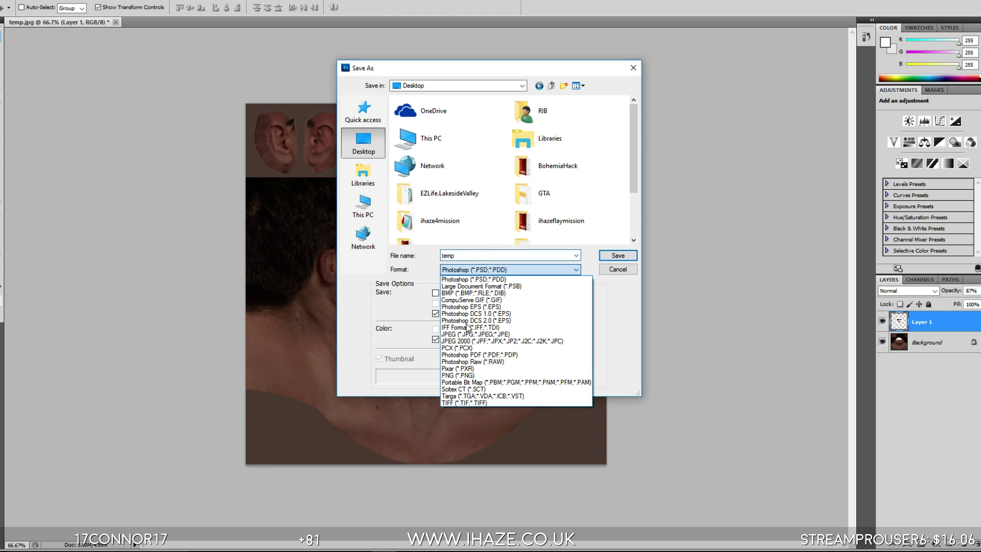
click(462, 323)
double_click(462, 259)
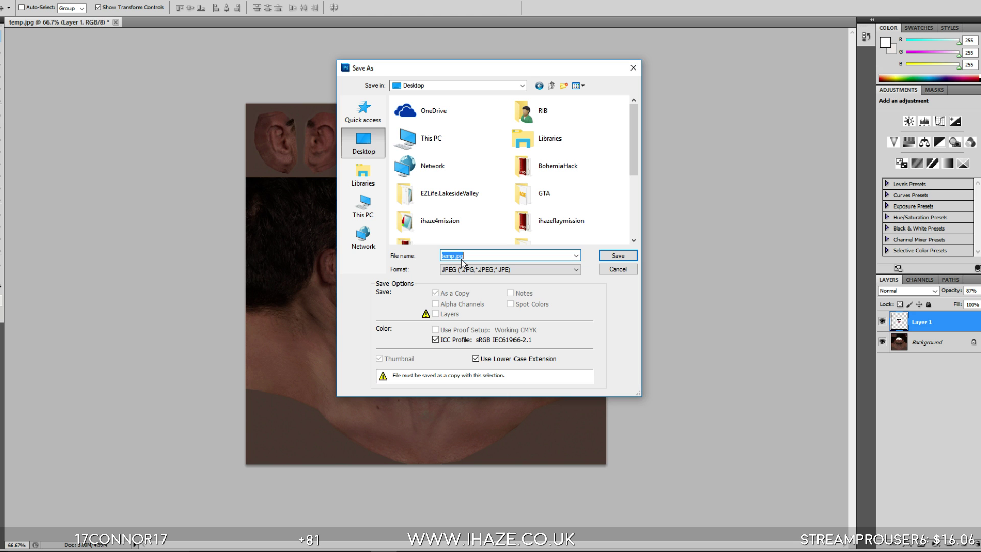
text(face)
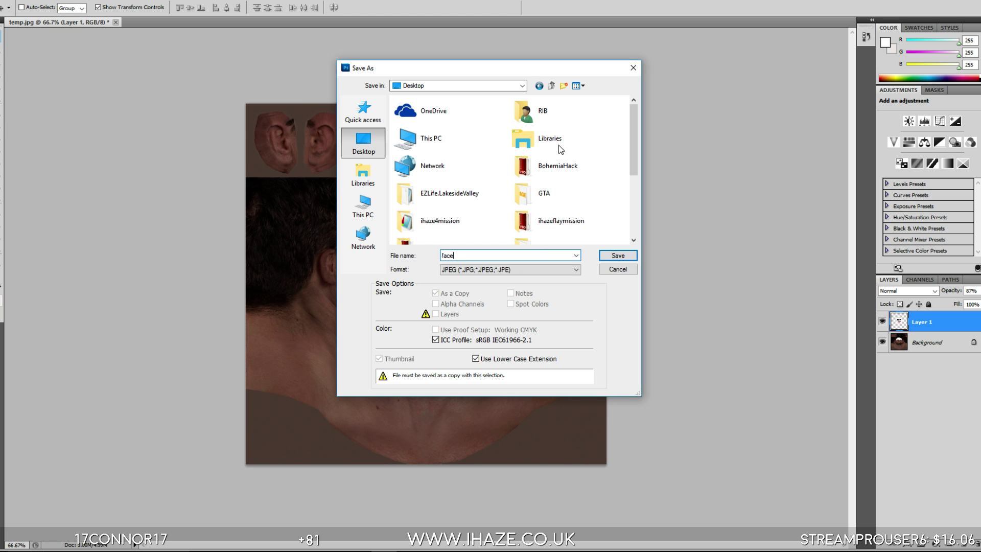
click(608, 255)
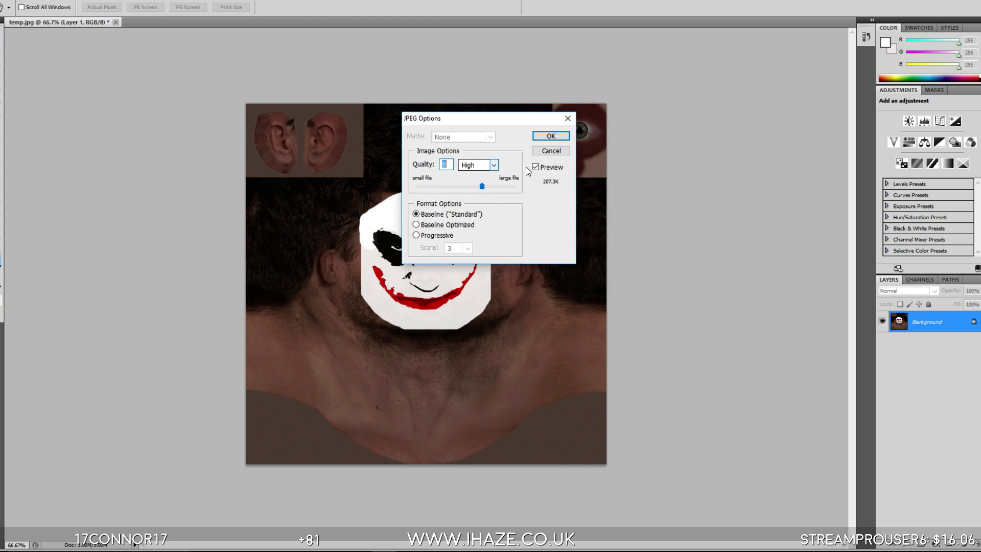
click(494, 168)
click(493, 176)
click(546, 137)
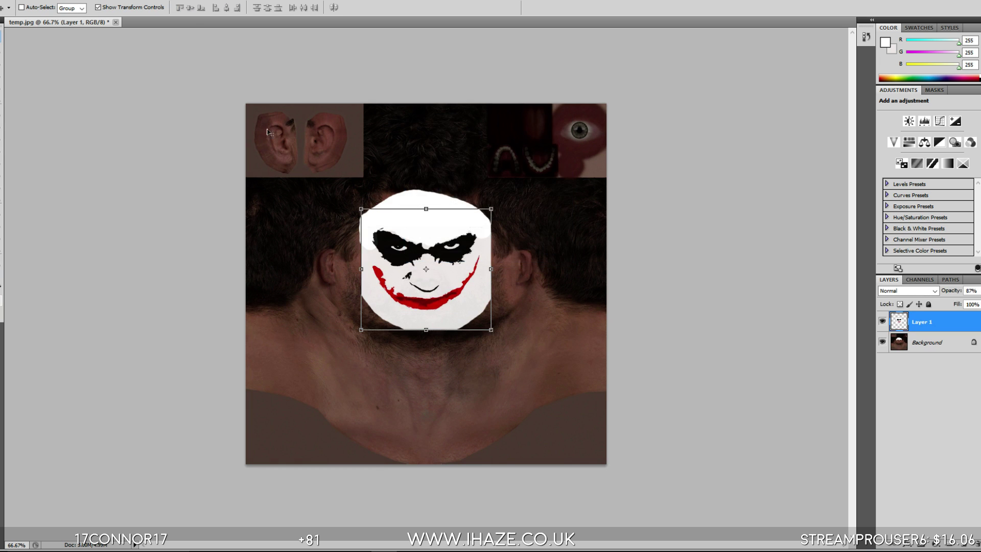
Switch to the desktop, copy the face image and paste it into the Arma 3 folder in Documents using File Explorer
click(932, 1)
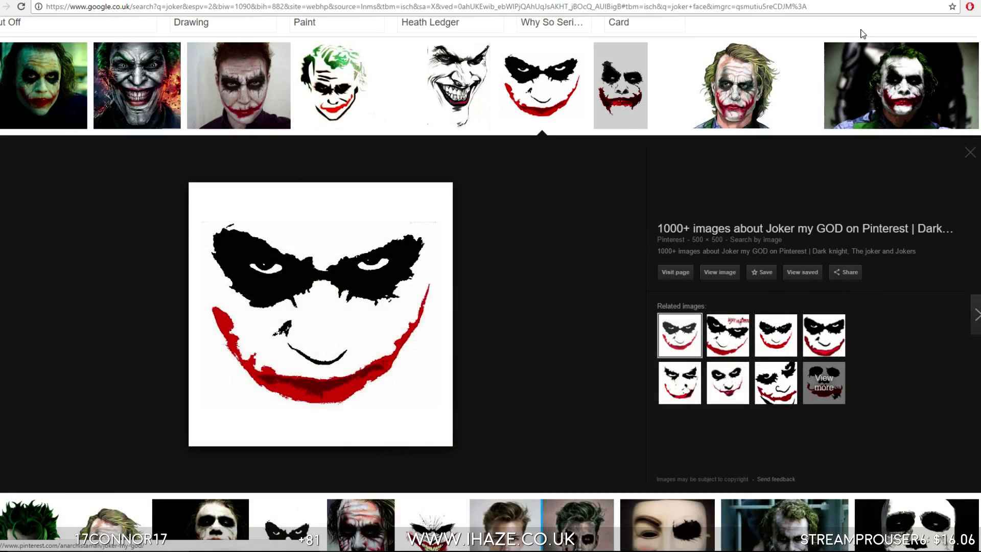
key(alt+Tab)
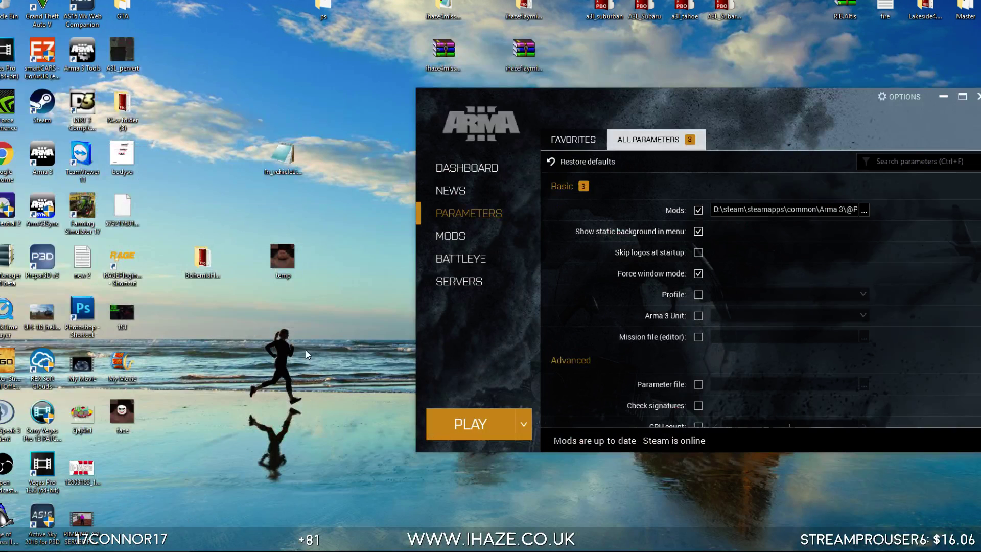
right_click(116, 413)
click(151, 352)
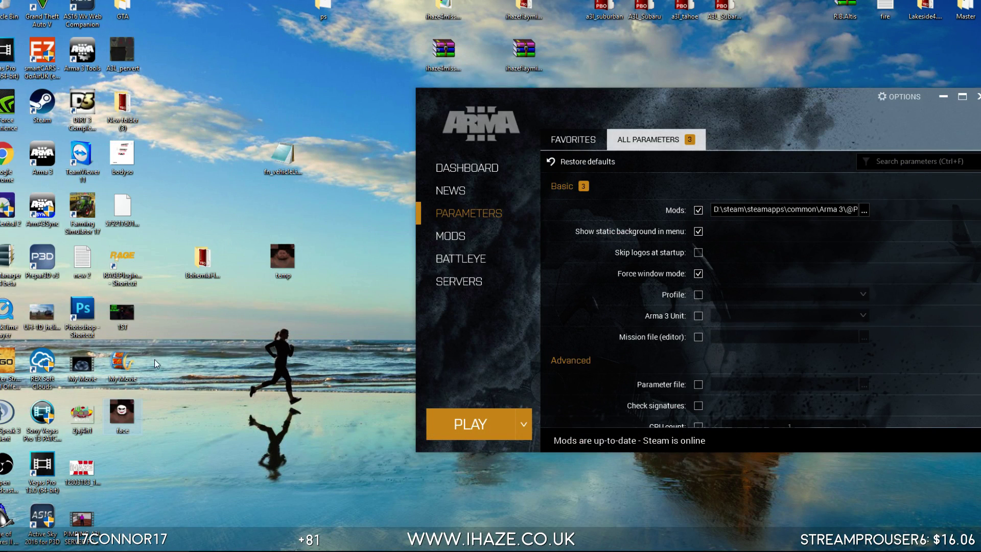
click(254, 545)
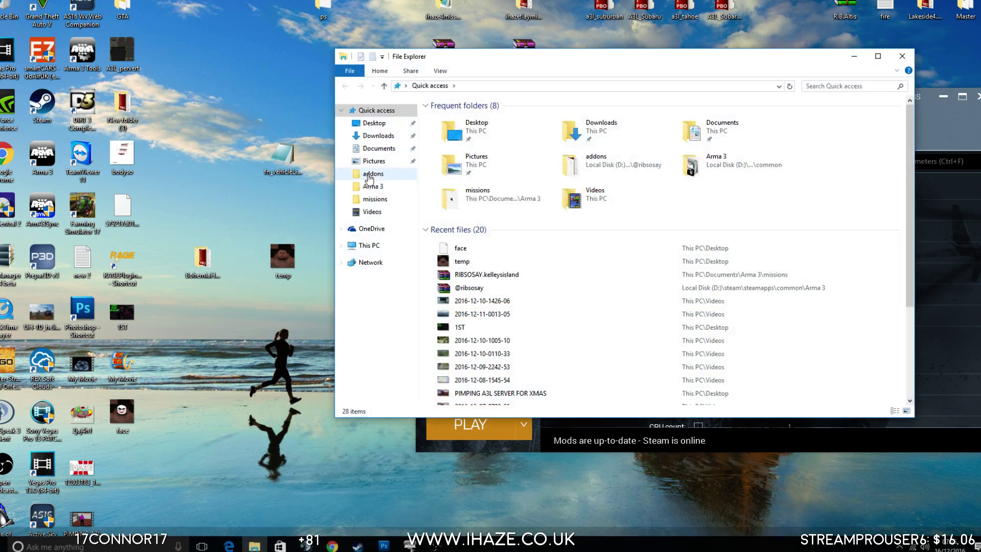
click(378, 148)
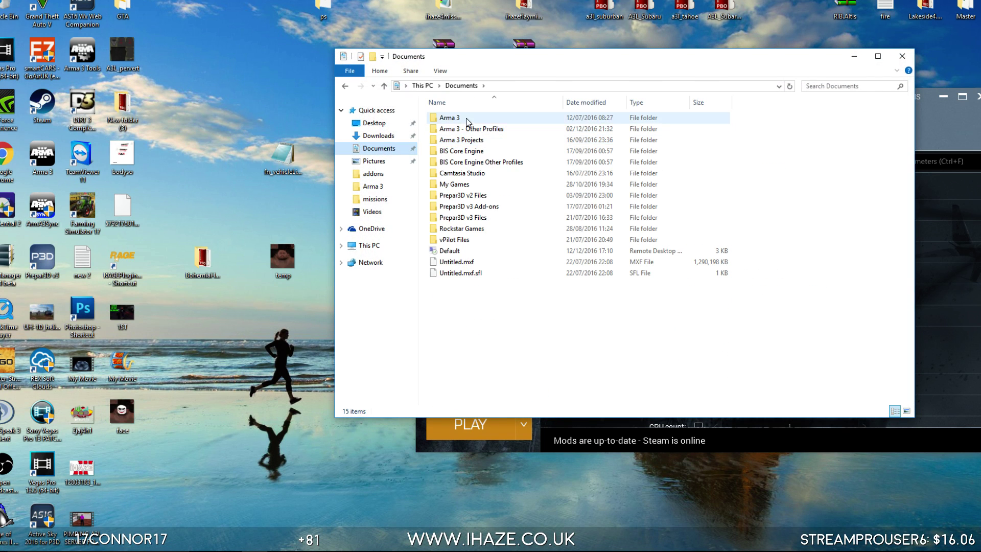
double_click(466, 122)
right_click(476, 280)
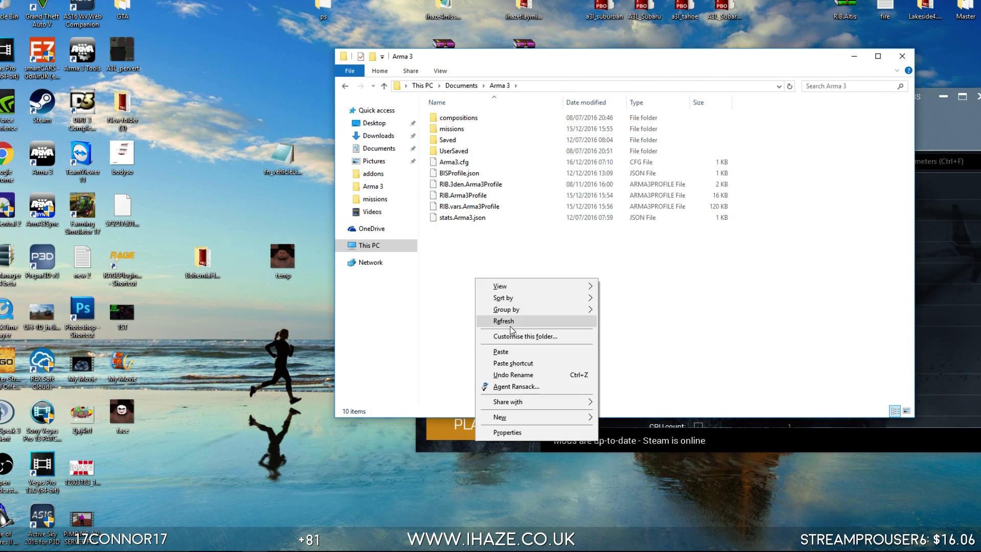
click(502, 352)
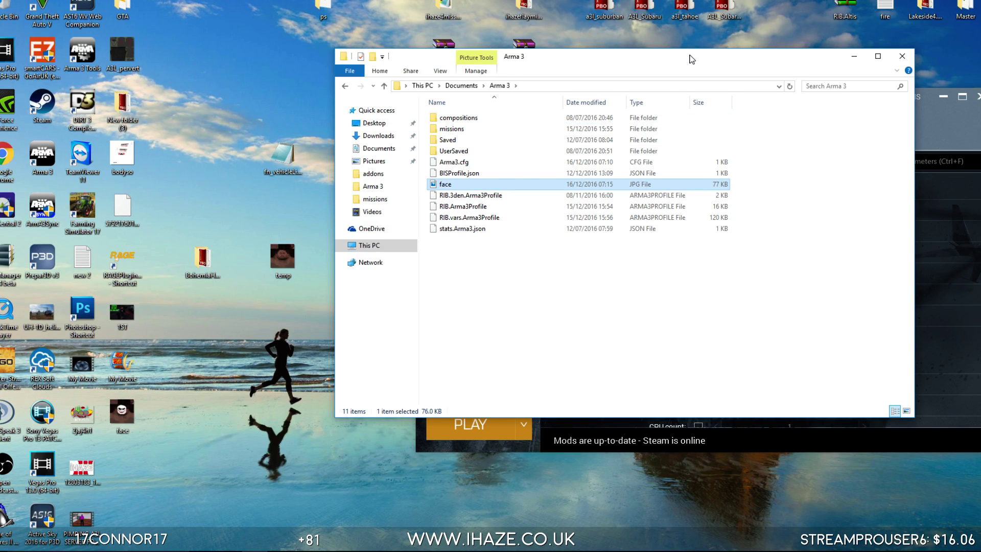
drag(691, 60, 377, 51)
Start Arma 3 from its launcher and minimize the launcher window while the game loads
click(463, 424)
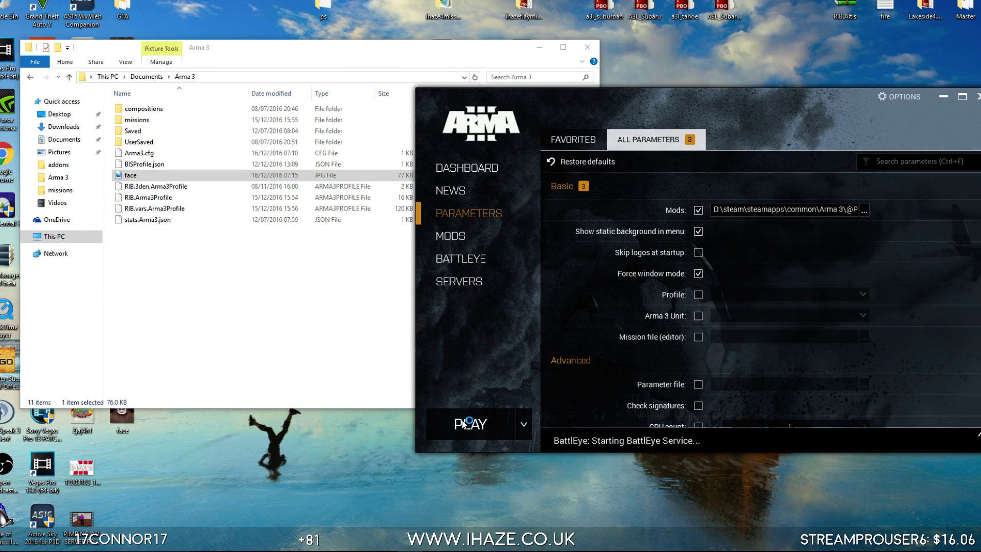
click(132, 176)
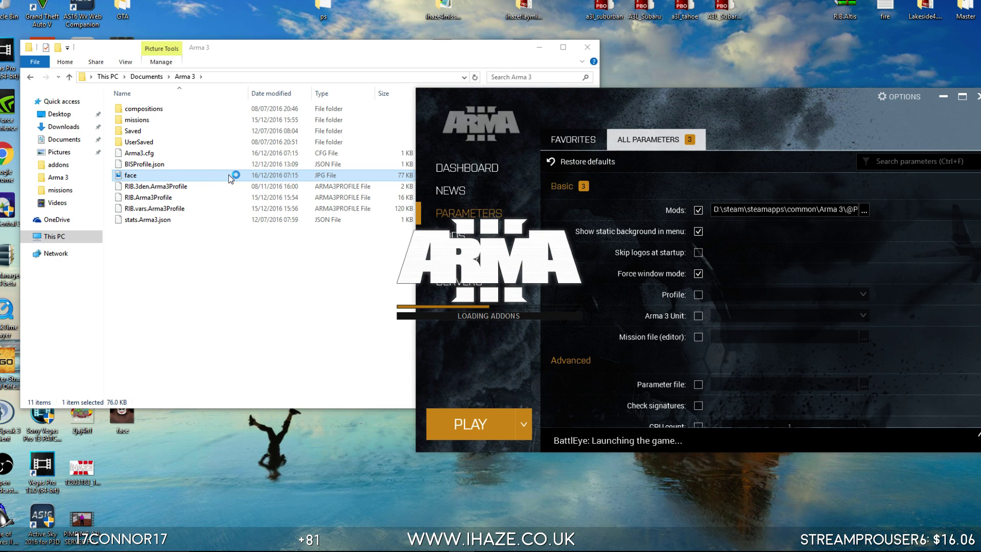
drag(680, 108, 599, 90)
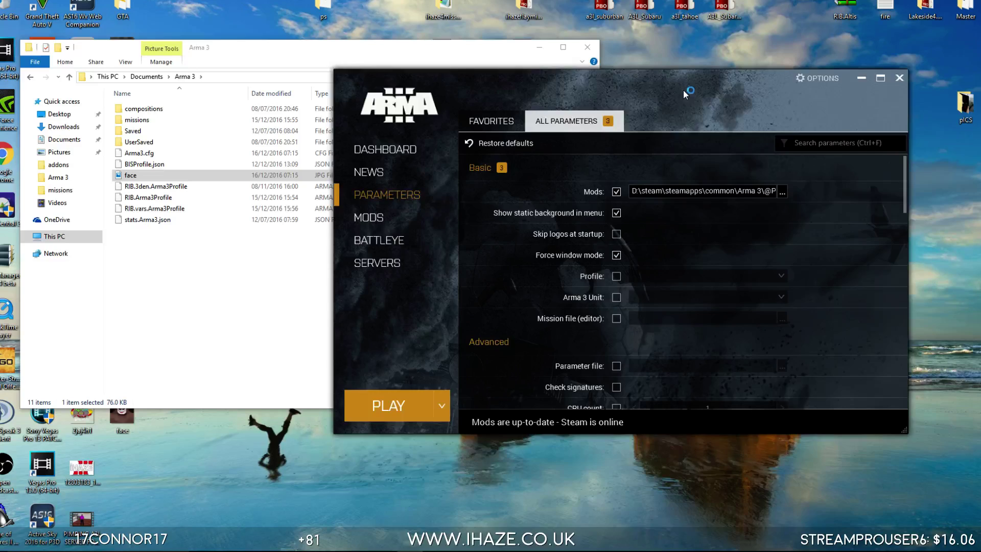
drag(682, 91, 711, 103)
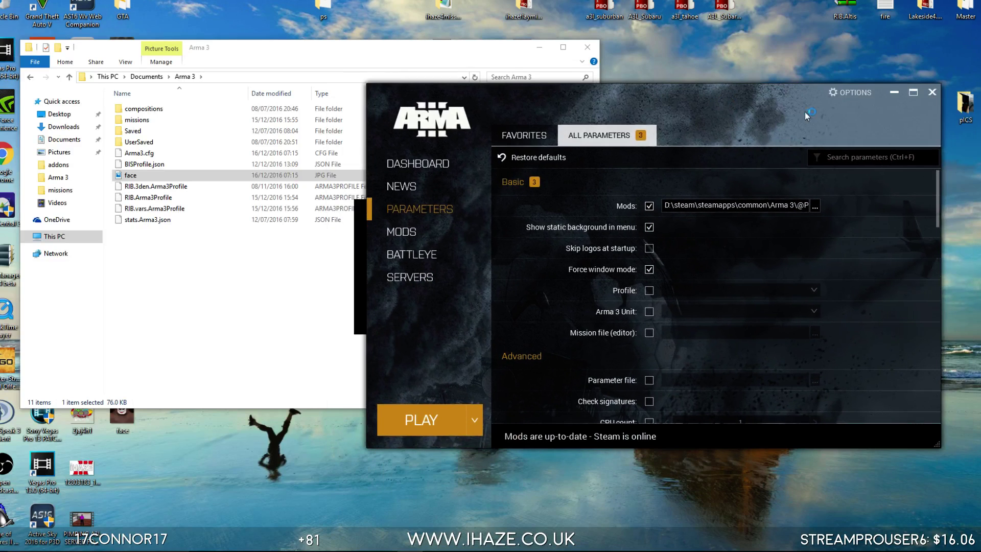
click(894, 92)
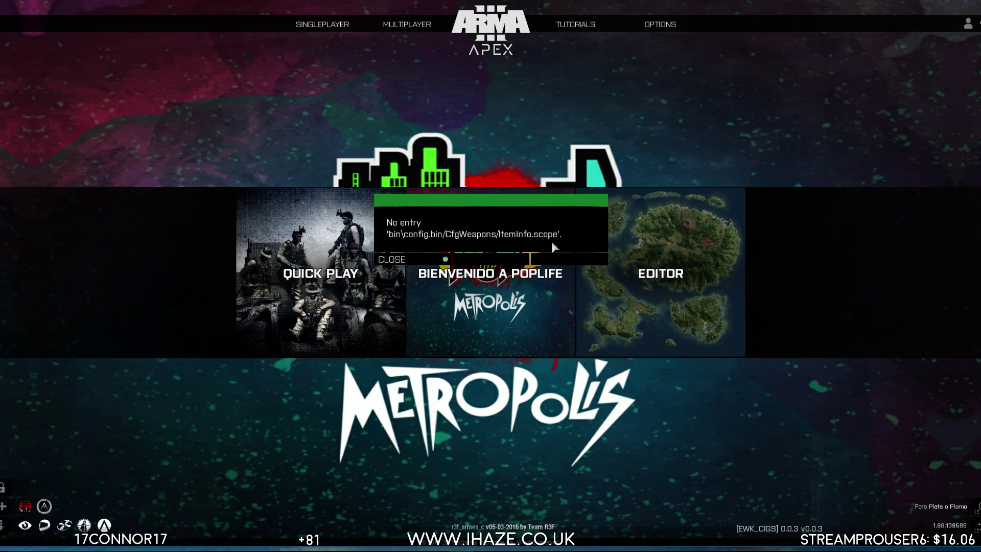
Dismiss the startup error, set the player profile's face to Custom face, apply it and confirm the profile
key(Escape)
click(968, 24)
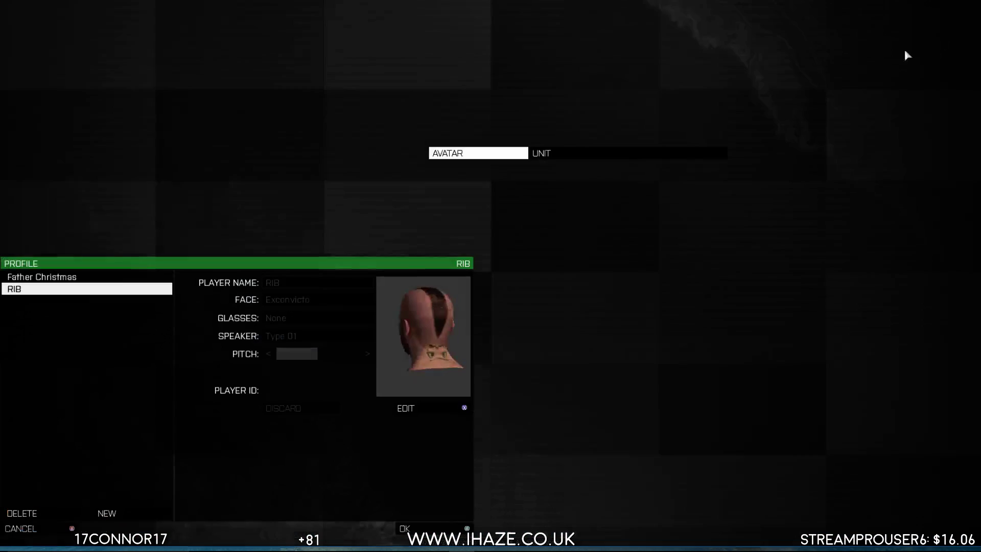
click(406, 411)
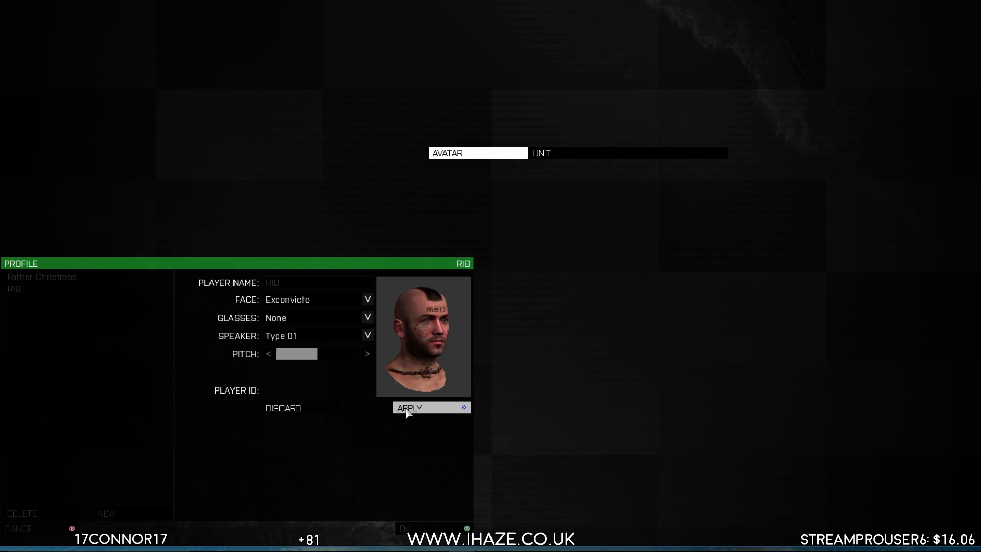
click(287, 301)
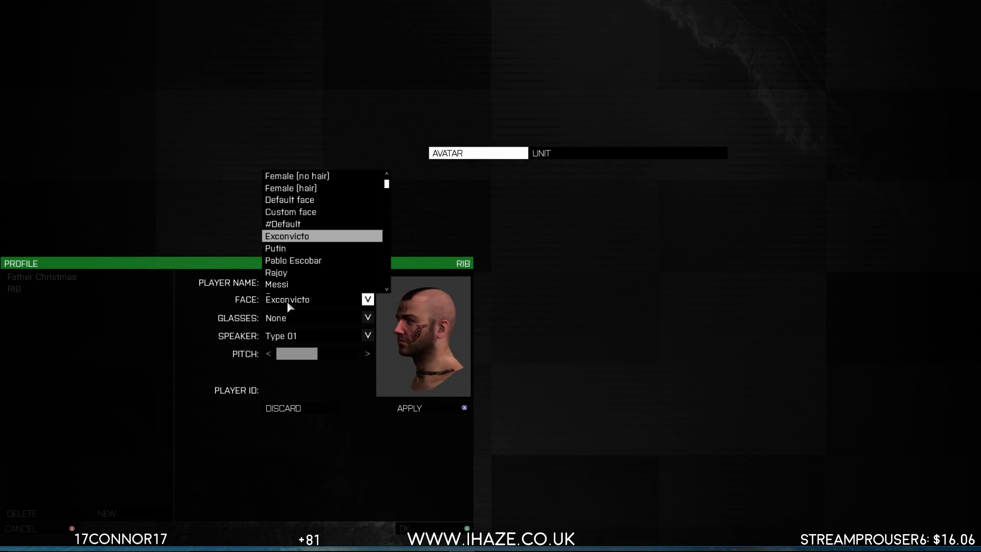
click(315, 212)
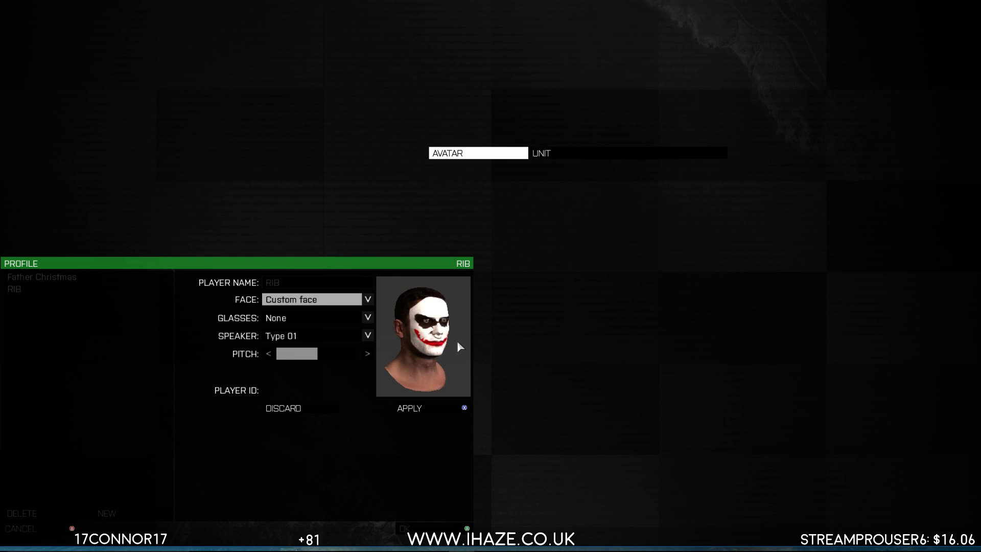
click(415, 407)
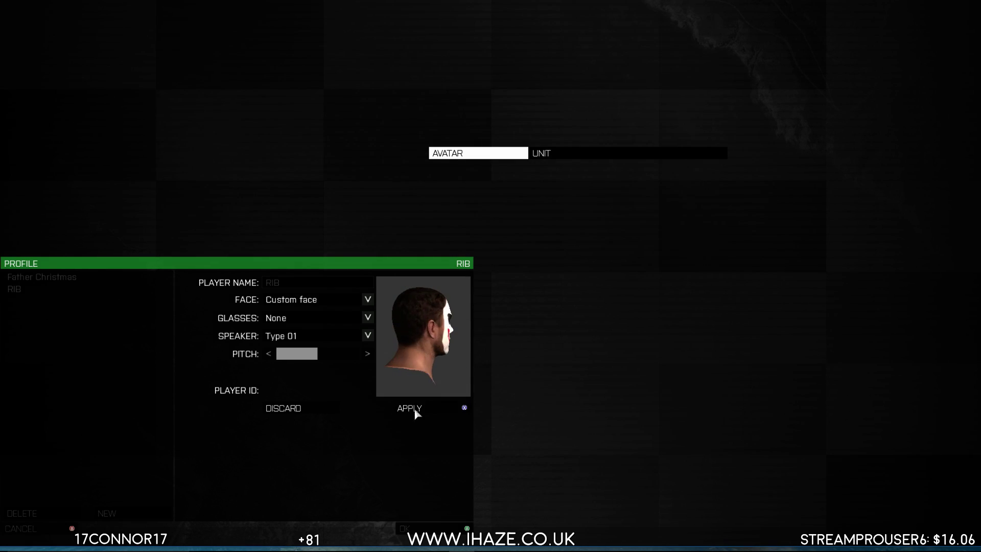
click(432, 529)
mouse_move(406, 25)
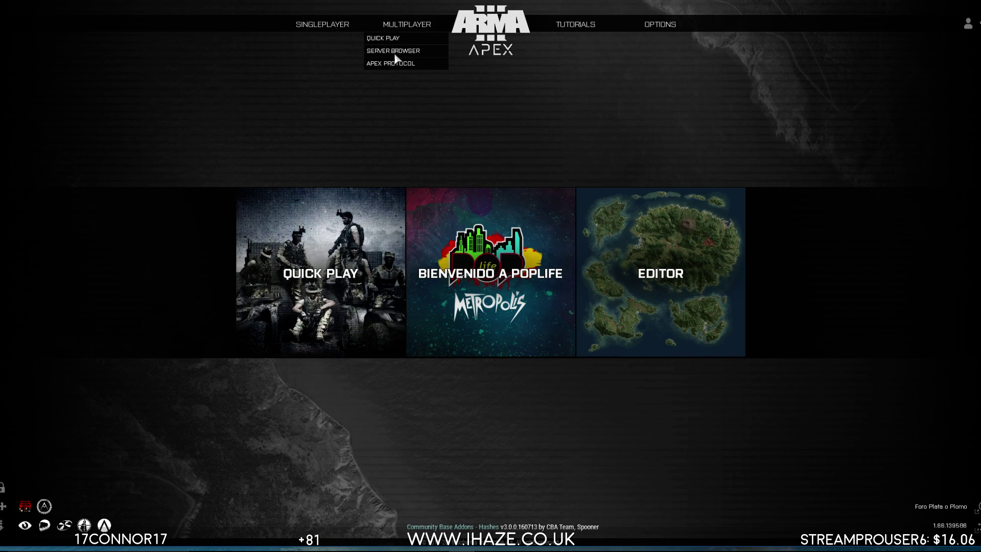
click(393, 52)
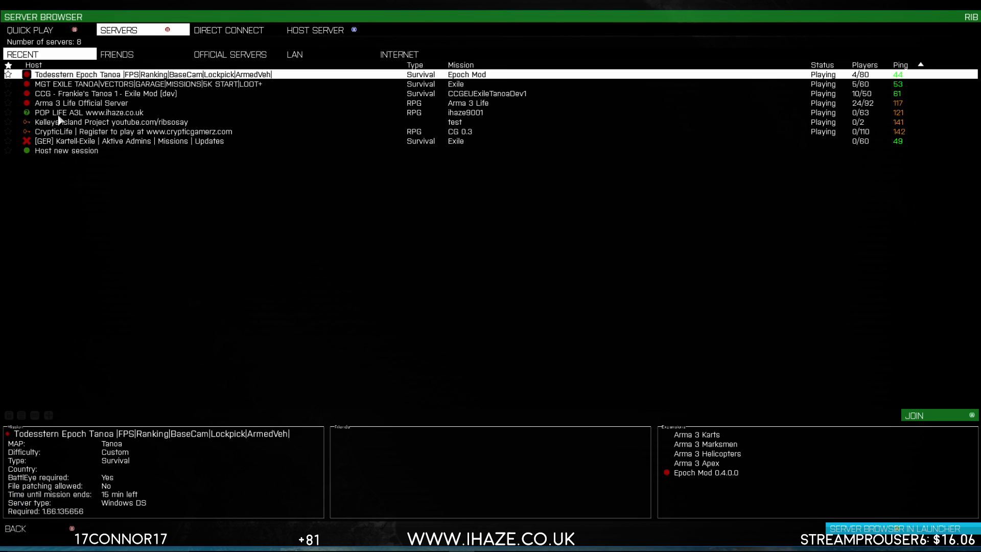
double_click(58, 116)
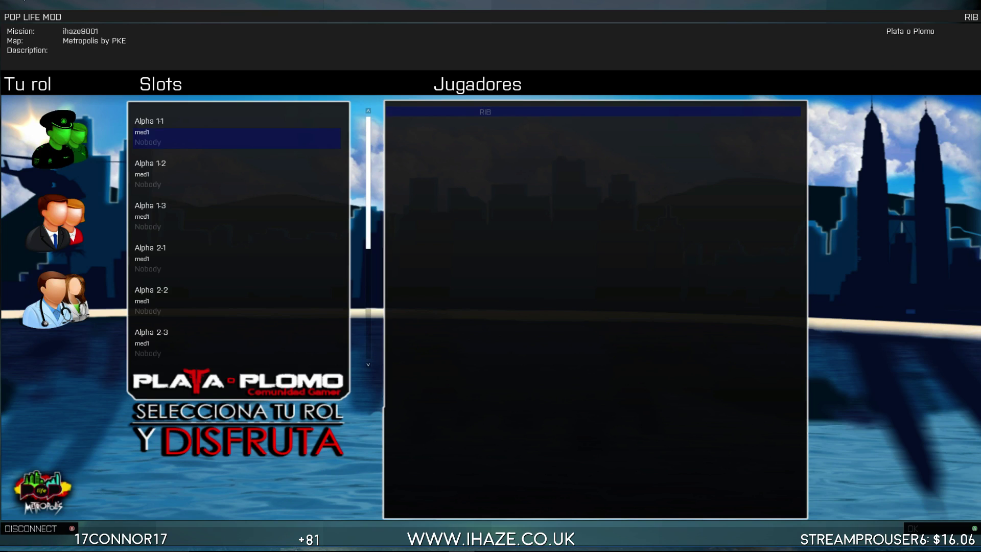
click(179, 236)
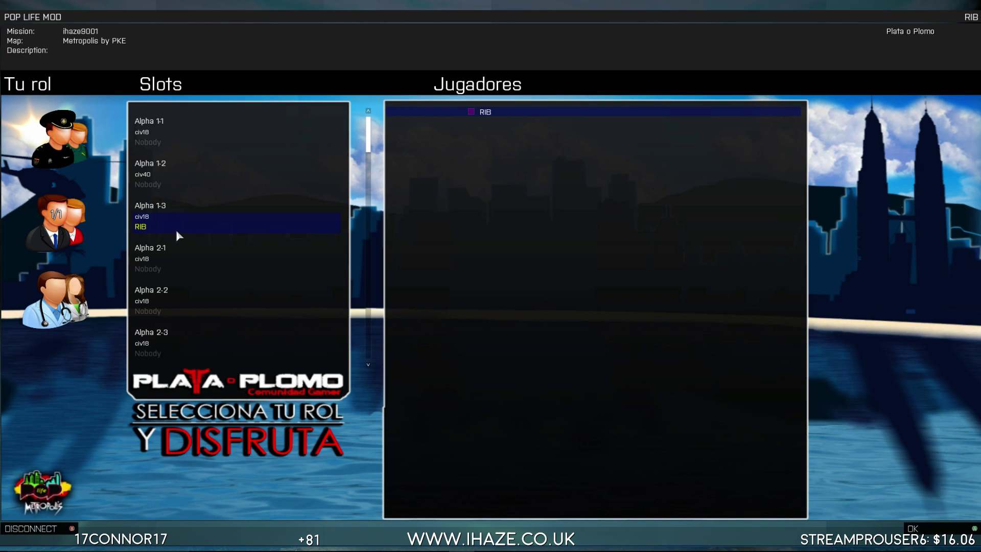
click(965, 528)
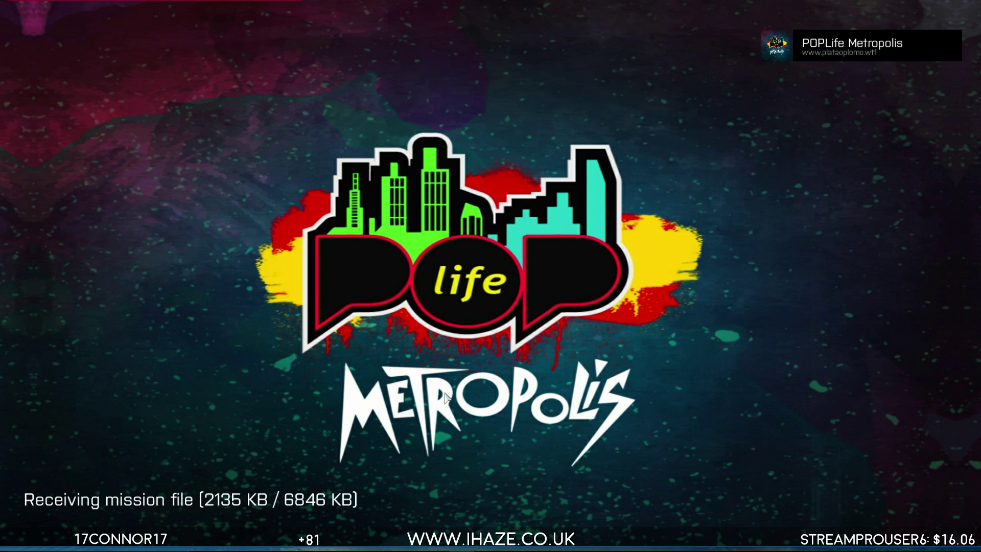
mouse_move(340, 547)
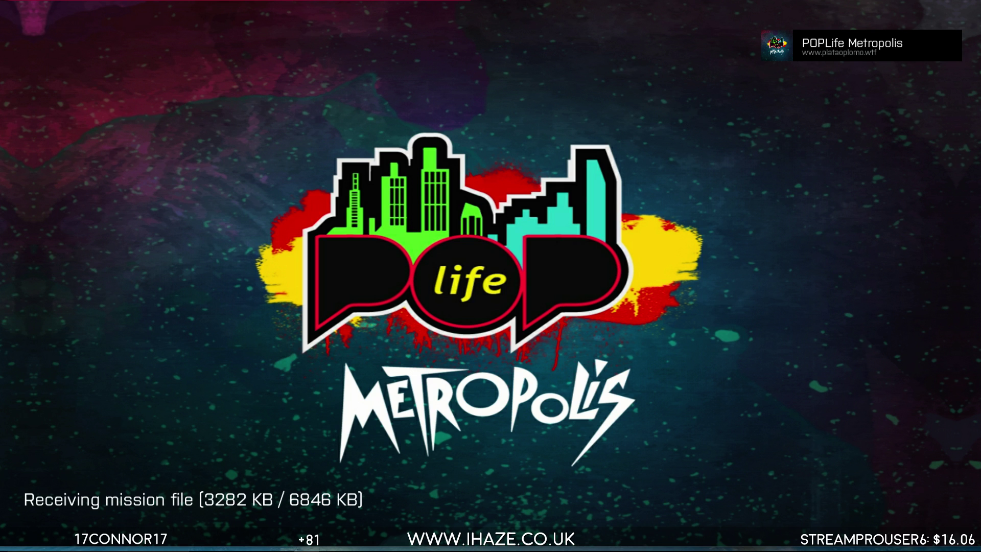
key(alt+Tab)
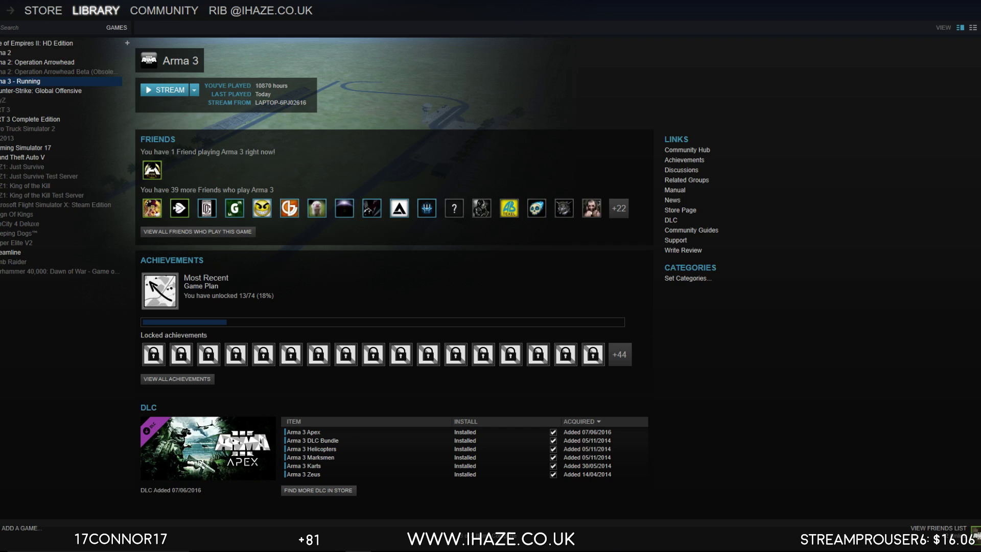
key(alt+Tab)
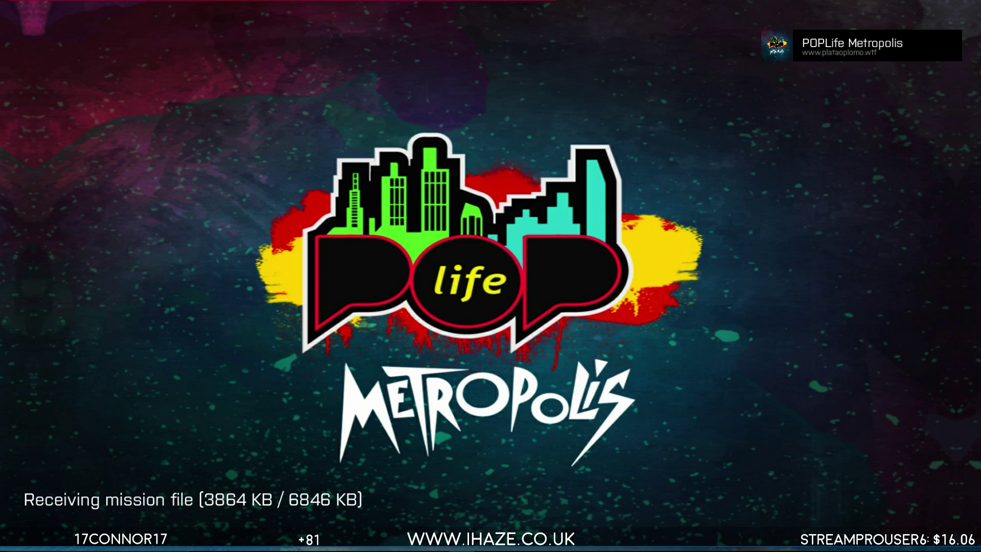
key(alt+Tab)
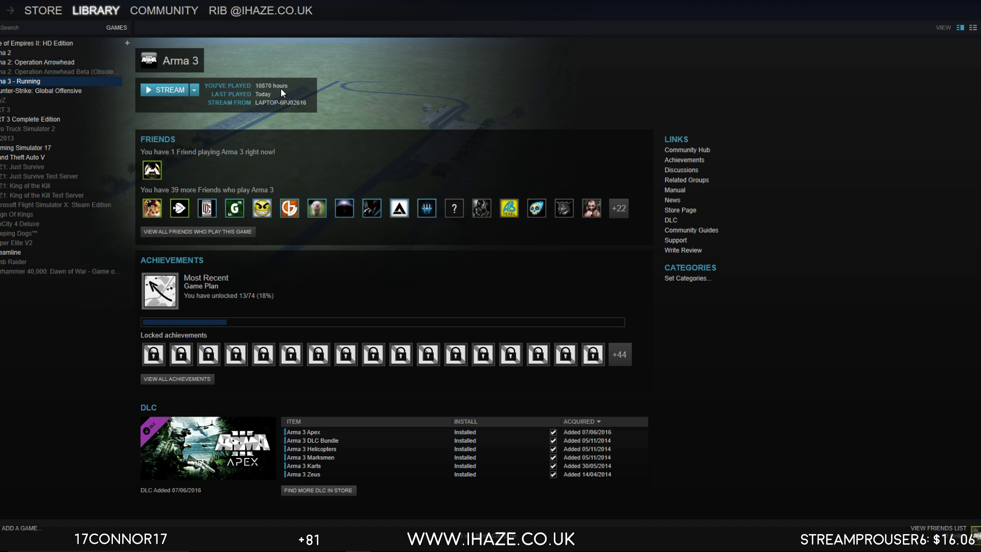
key(alt+Tab)
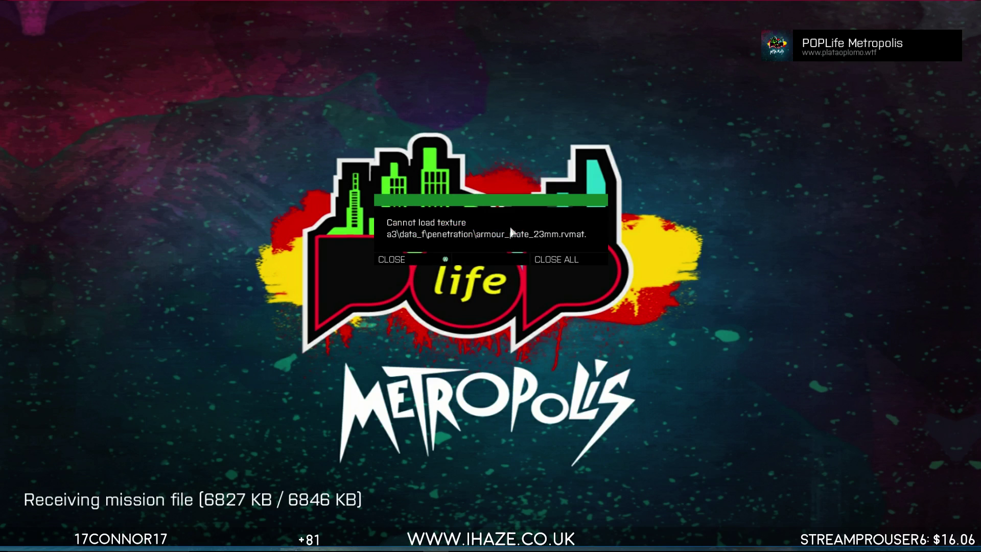
Dismiss all texture load errors, enter the game world and switch the character to third-person view
click(557, 258)
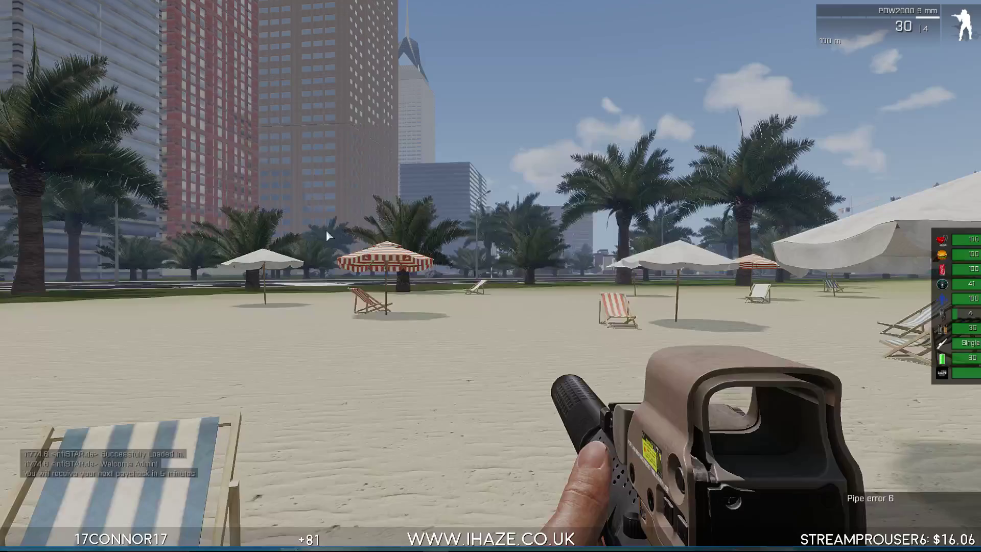
click(606, 340)
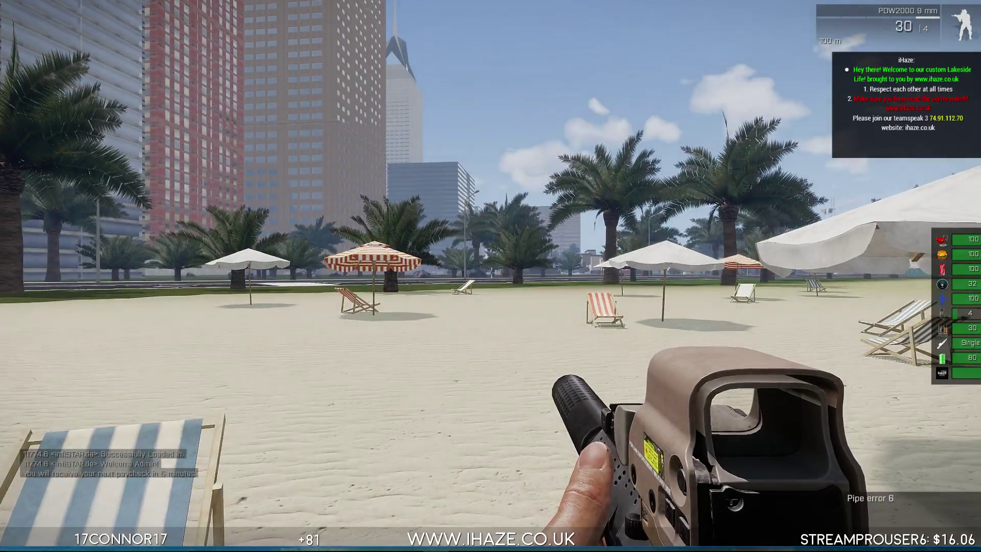
key(KP_Enter)
key(alt)
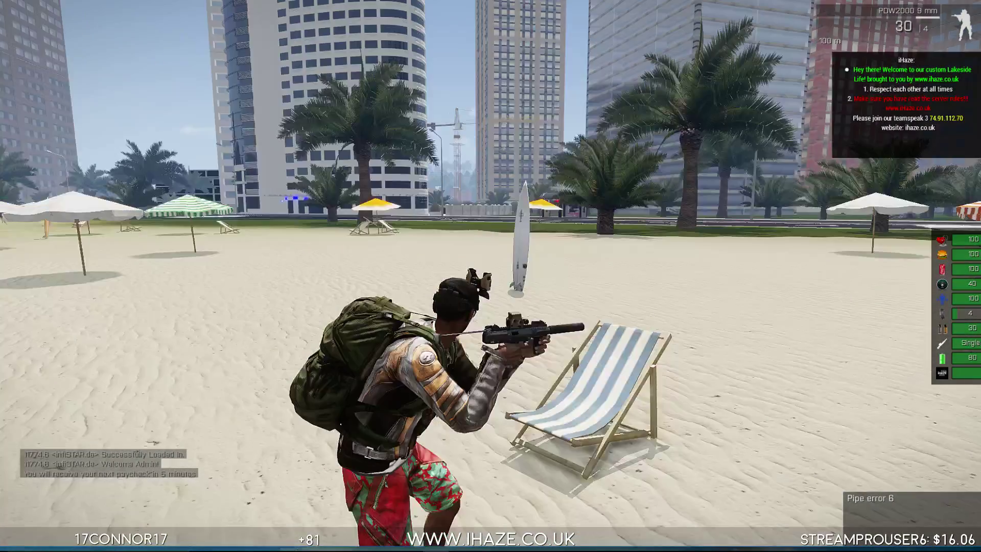
key(w)
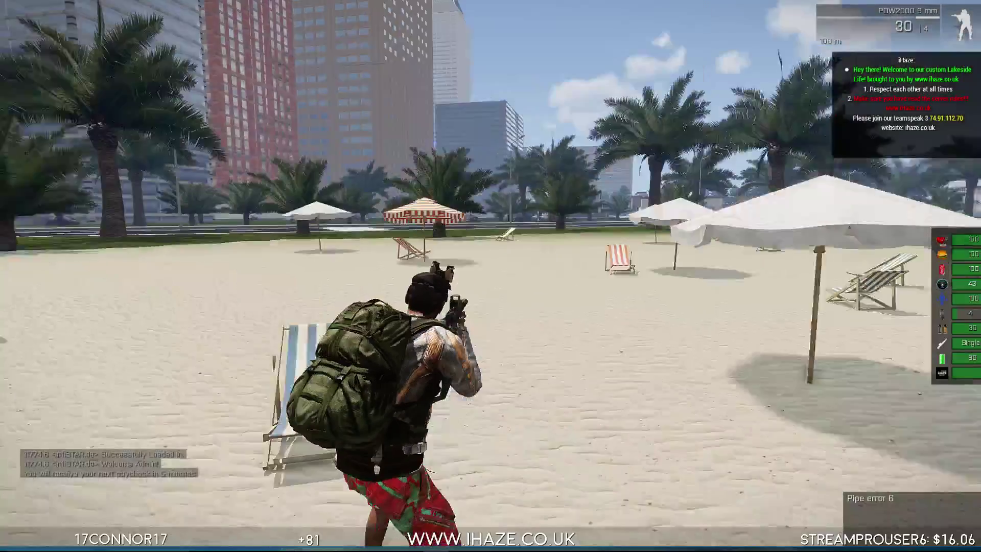
Start the BIS FreeRoam Cam from the infiSTAR admin menu and close the menu
key(F1)
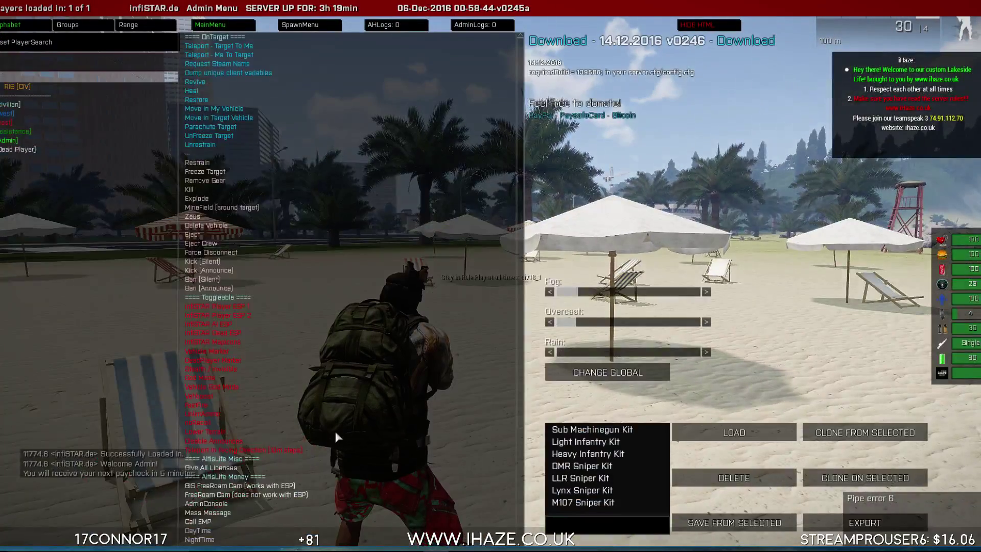
scroll(336, 433, down, 5)
double_click(233, 333)
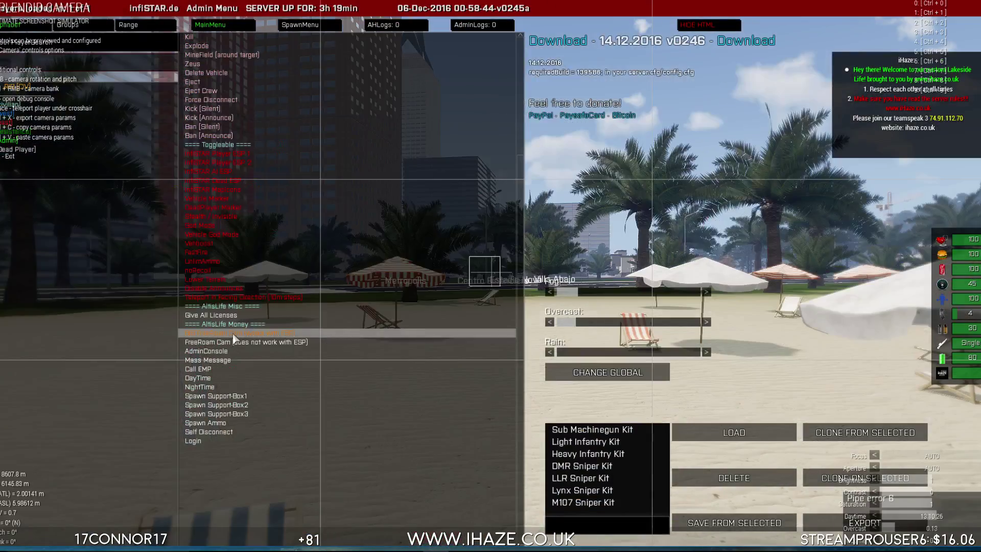
key(Escape)
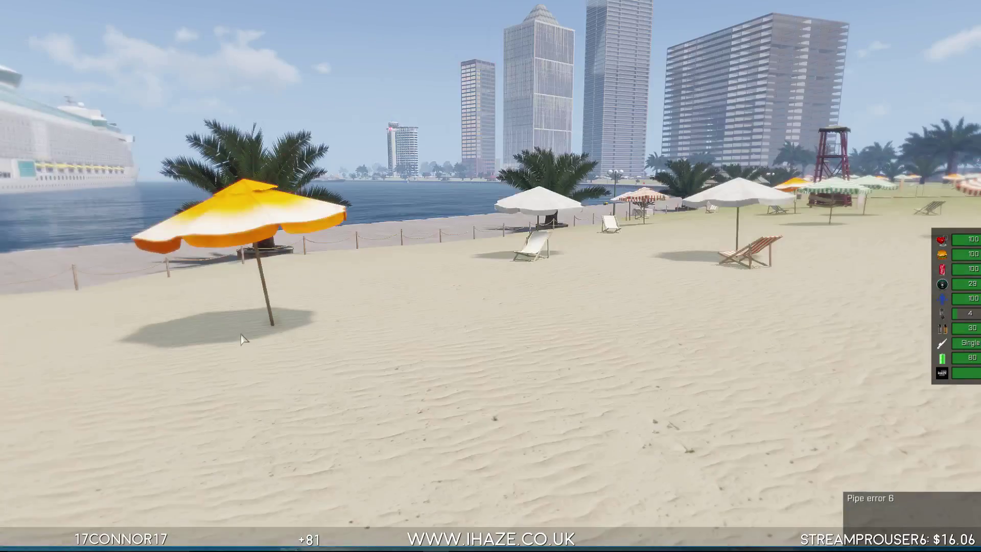
Fly the free camera across the beach and turn it to view the character from the front
key(a)
key(w)
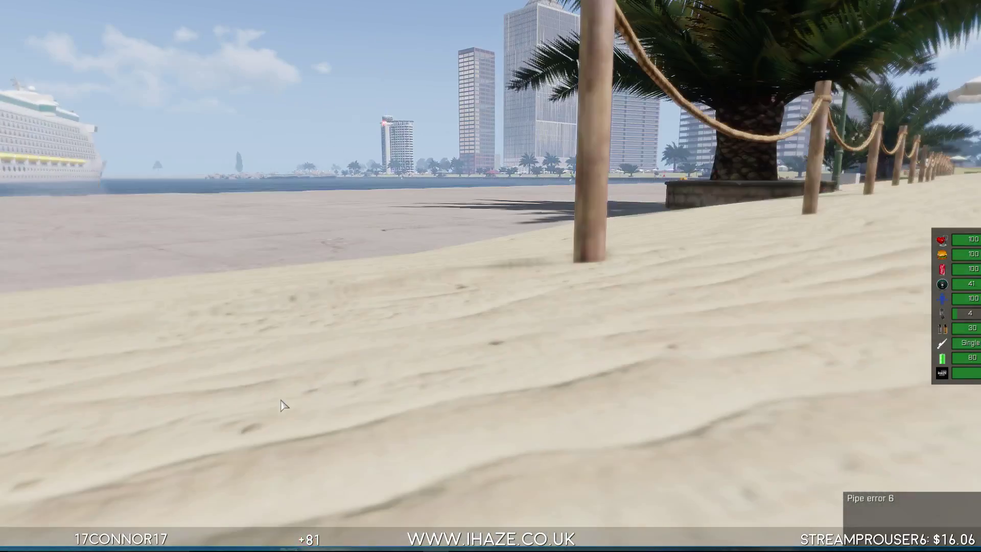
key(s)
drag(303, 399, 297, 454)
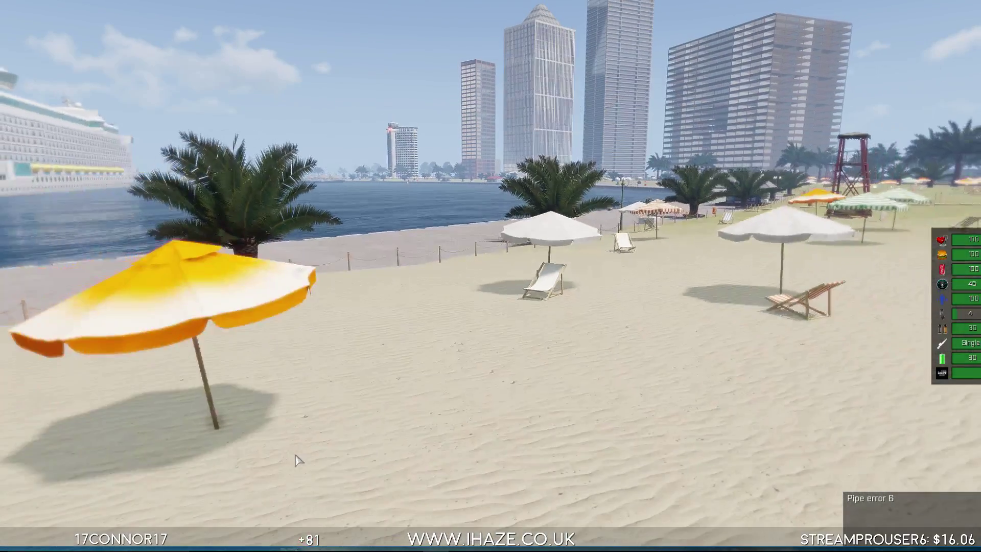
drag(347, 427, 324, 517)
drag(417, 418, 480, 410)
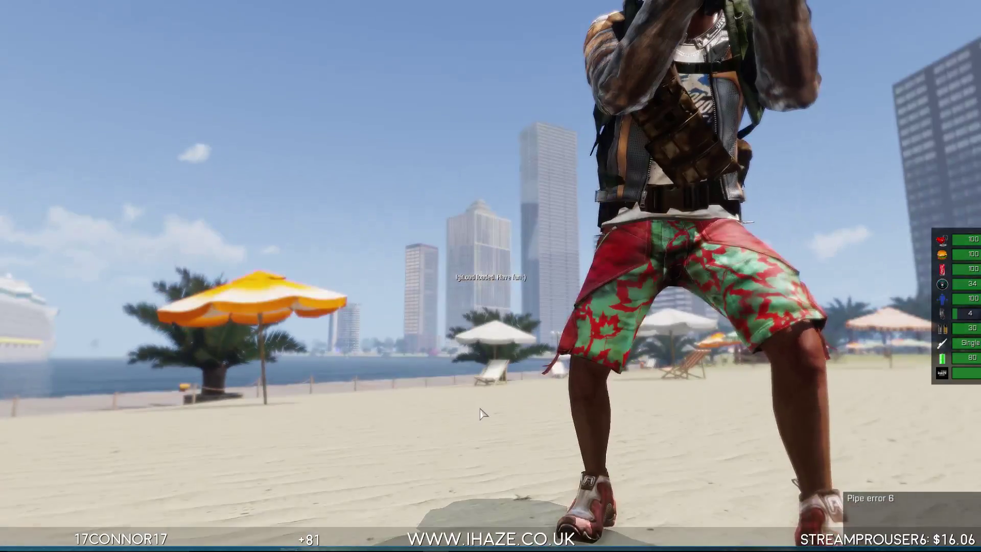
scroll(479, 410, up, 3)
key(s)
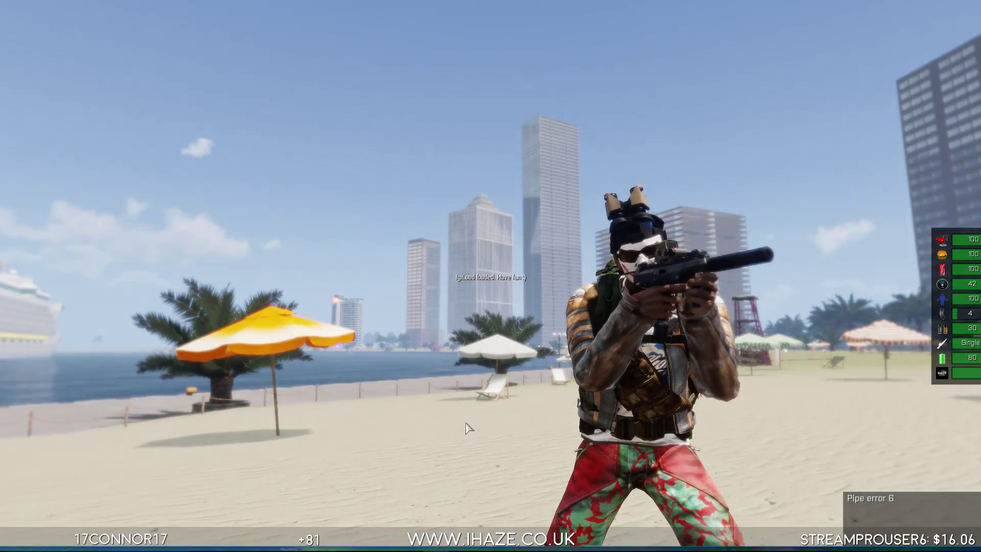
Circle the free camera around the character and examine the custom joker face up close and from a distance
key(d)
key(w)
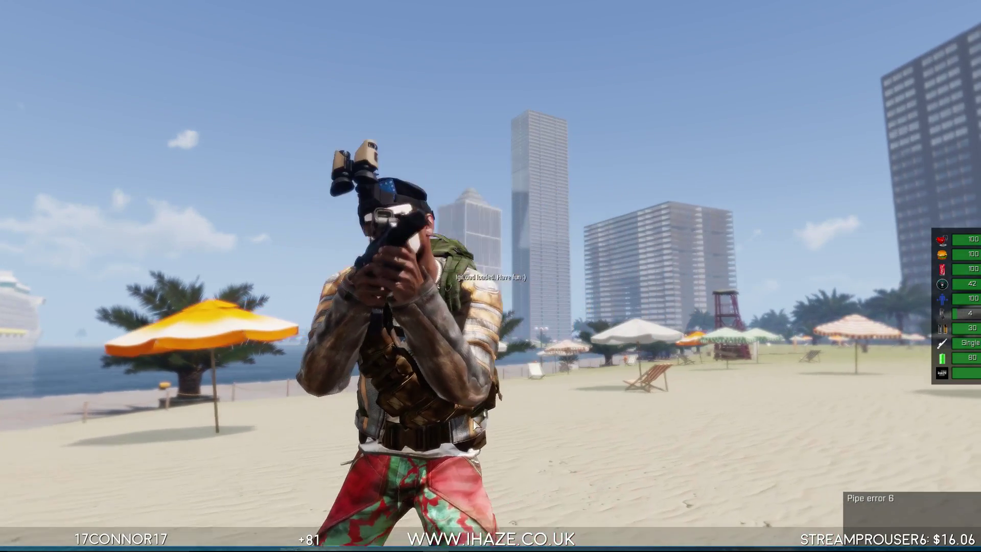
drag(481, 410, 551, 393)
key(s)
key(a)
key(w)
key(a)
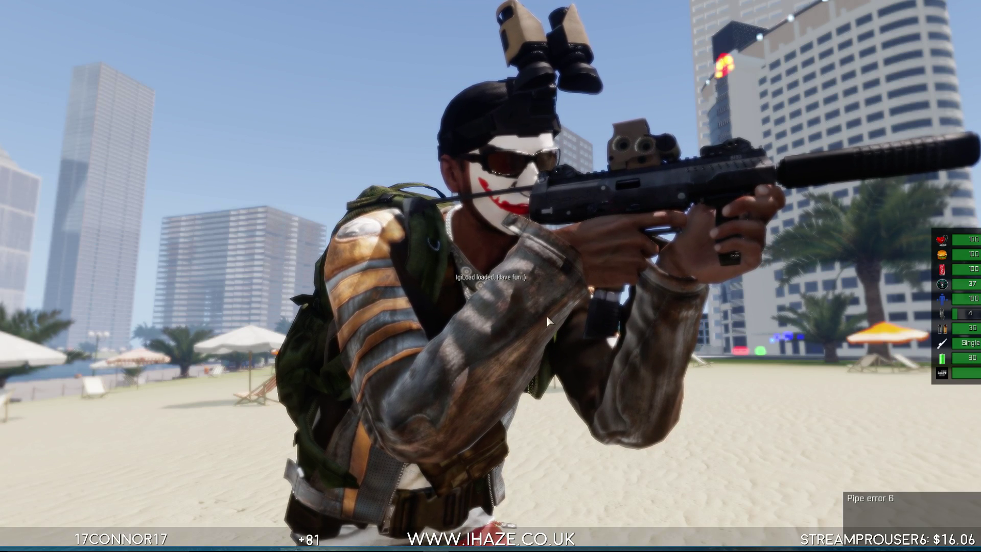
drag(547, 314, 503, 320)
scroll(504, 321, down, 3)
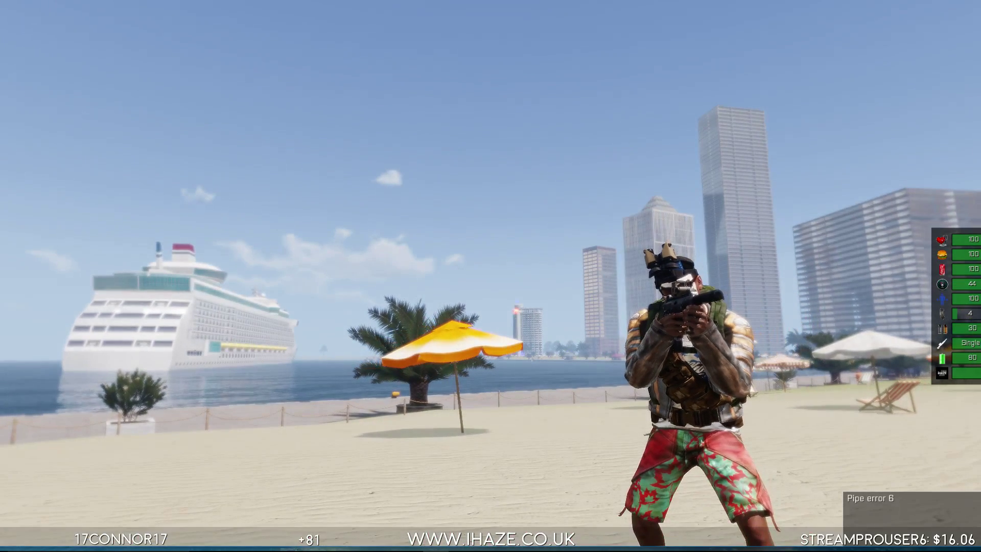